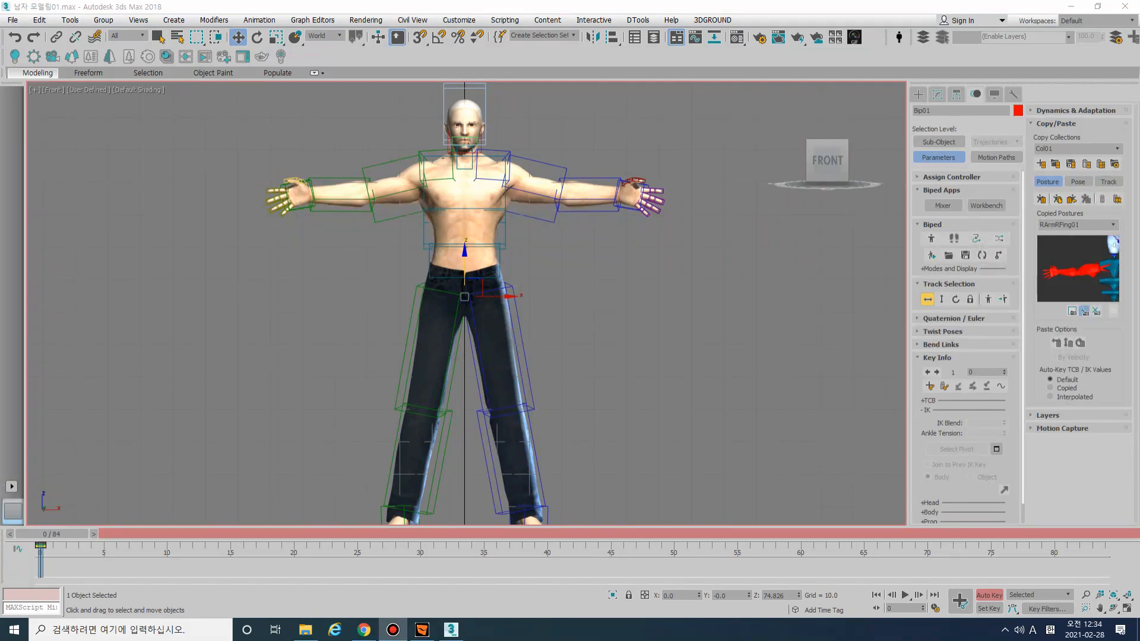
Step: Try moving the biped's whole body from its center of mass, and undo the move
left_click_drag(477, 287, 497, 271)
key("ctrl+z")
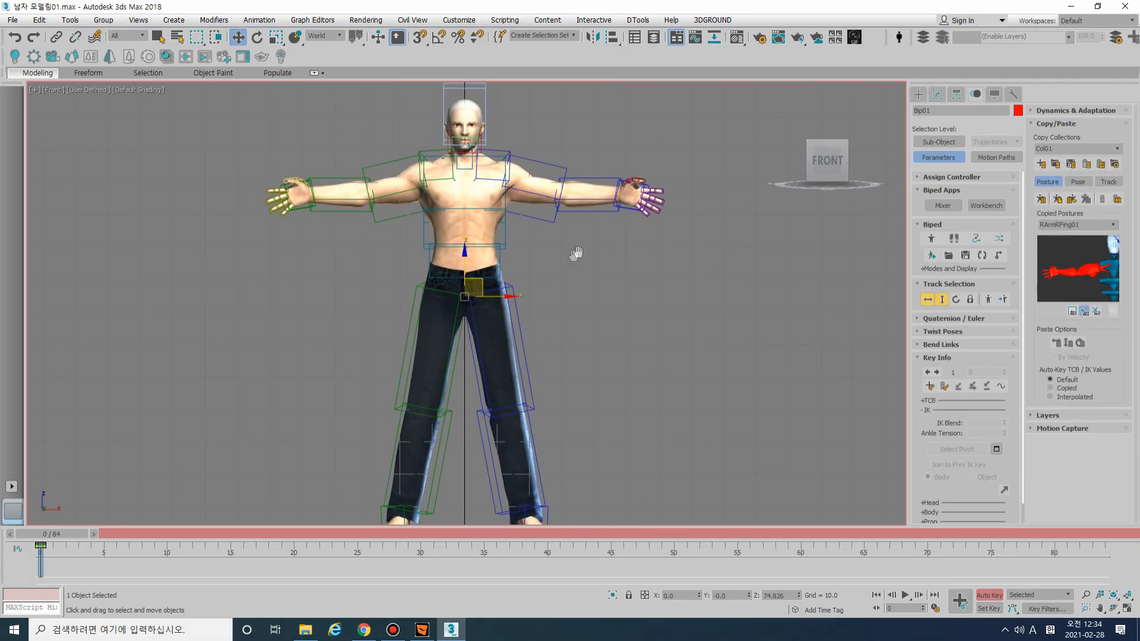
middle_click_drag(573, 256, 596, 239)
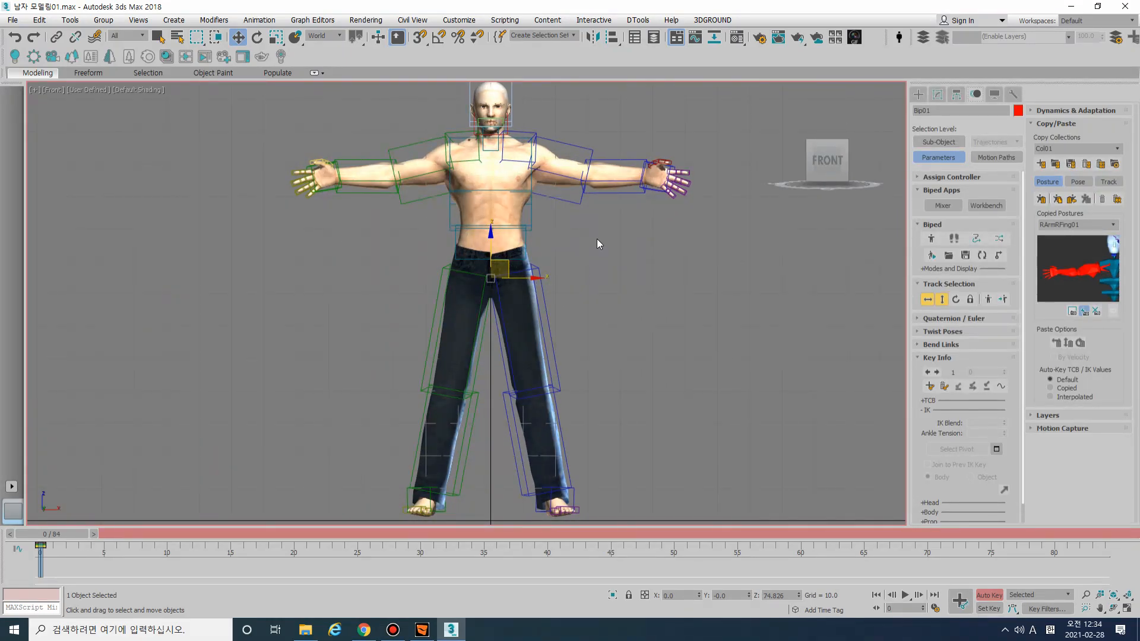
Step: Set planted keys on the biped's hands and feet at frame 0
left_click(330, 189)
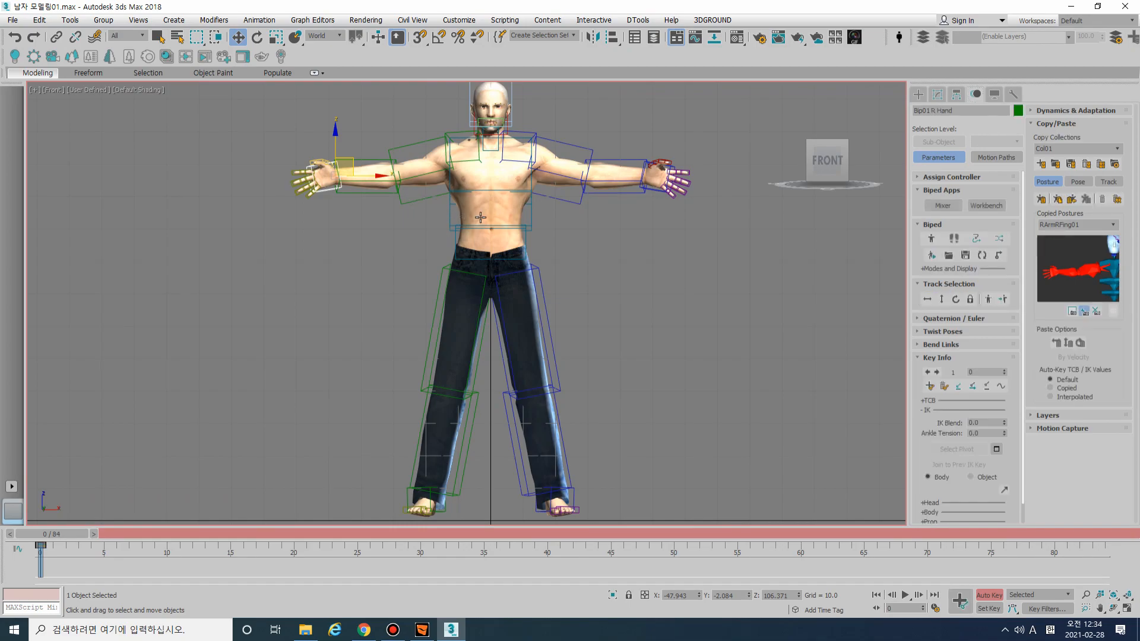
left_click(656, 185)
left_click(438, 501)
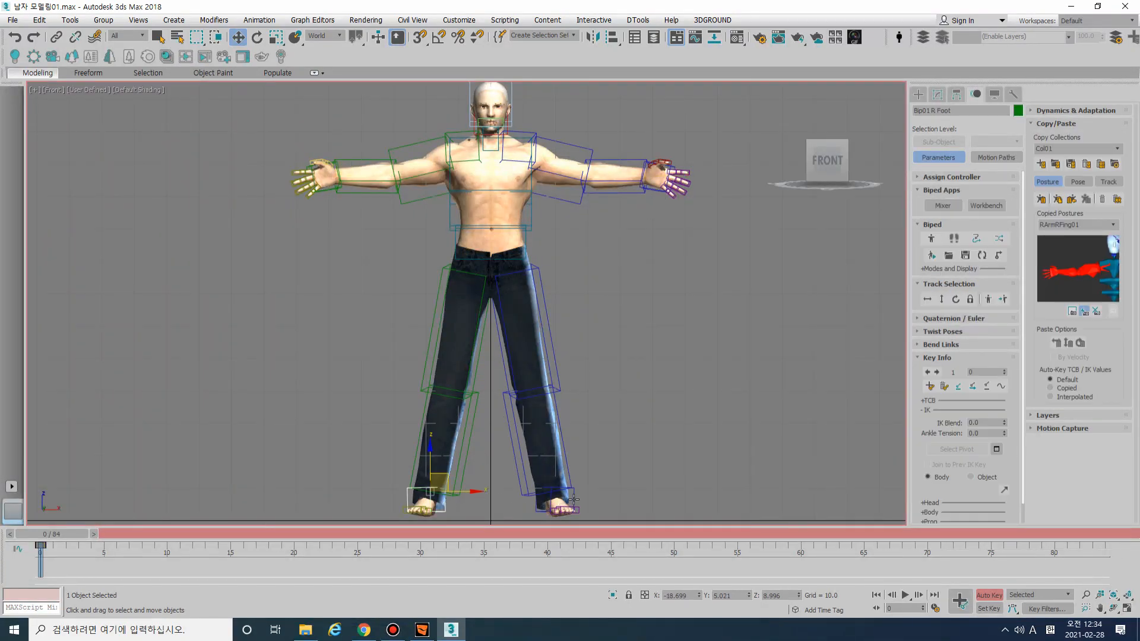
left_click(575, 498)
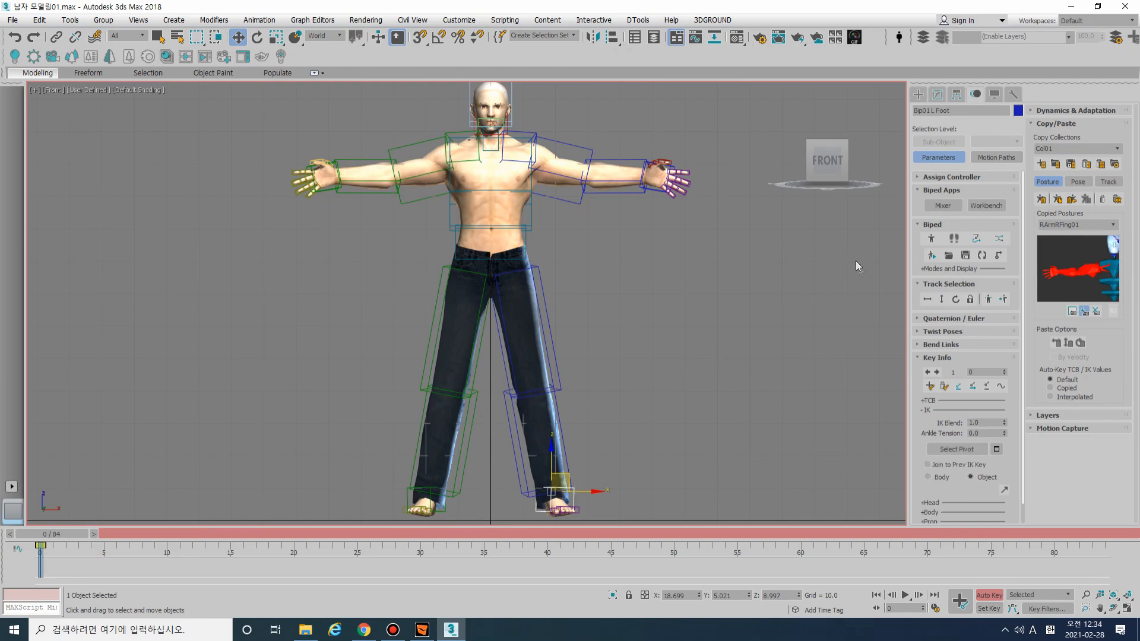
Step: Test the planted limbs by moving the biped's center of mass, and undo the move
left_click(940, 299)
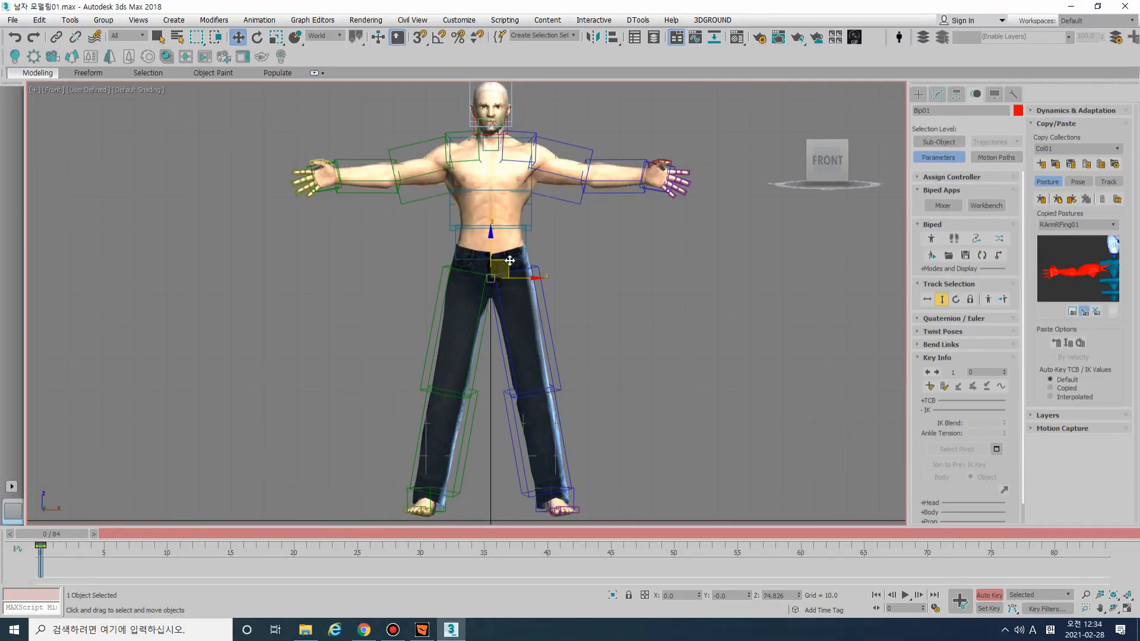
left_click_drag(509, 266, 473, 272)
key("ctrl+z")
left_click(632, 193)
left_click(353, 193)
left_click(448, 464)
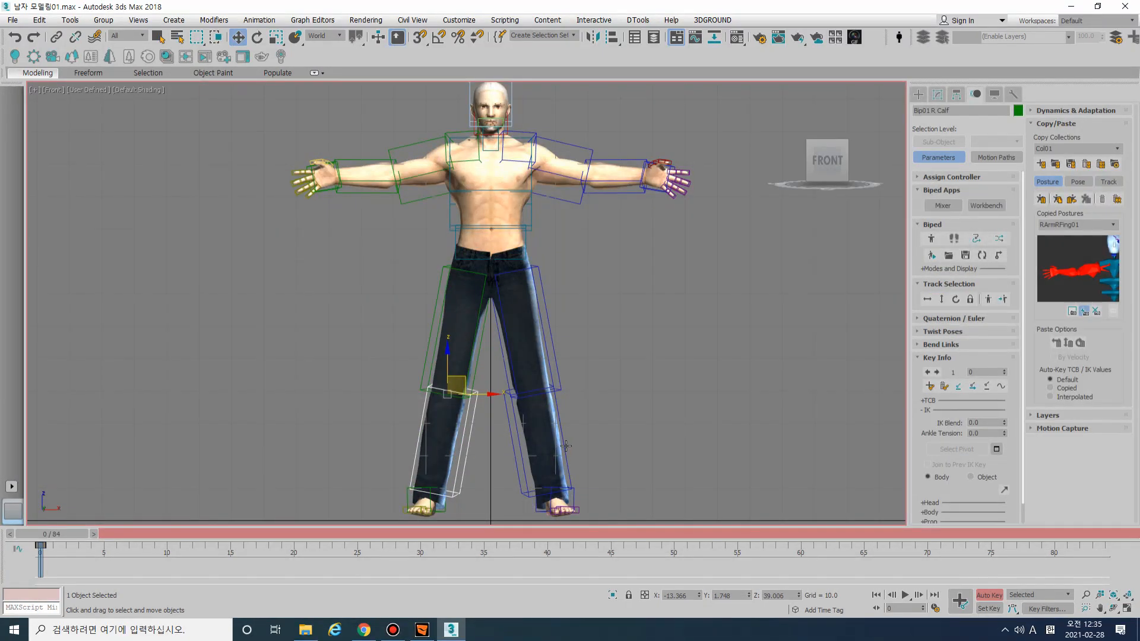
left_click(566, 446)
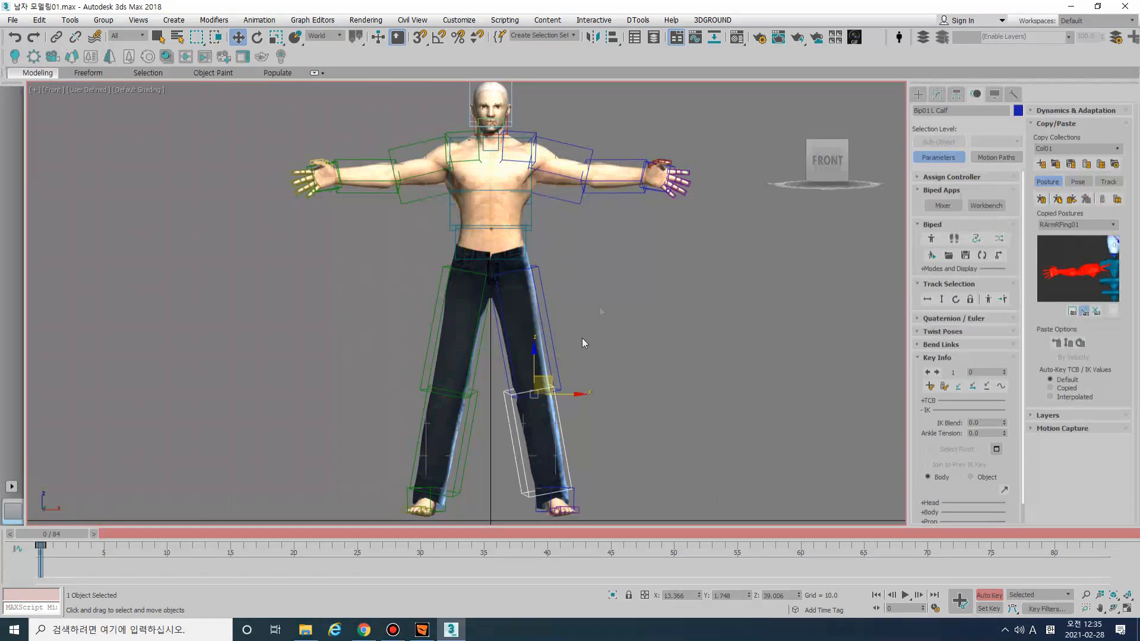
middle_click_drag(642, 266, 663, 367)
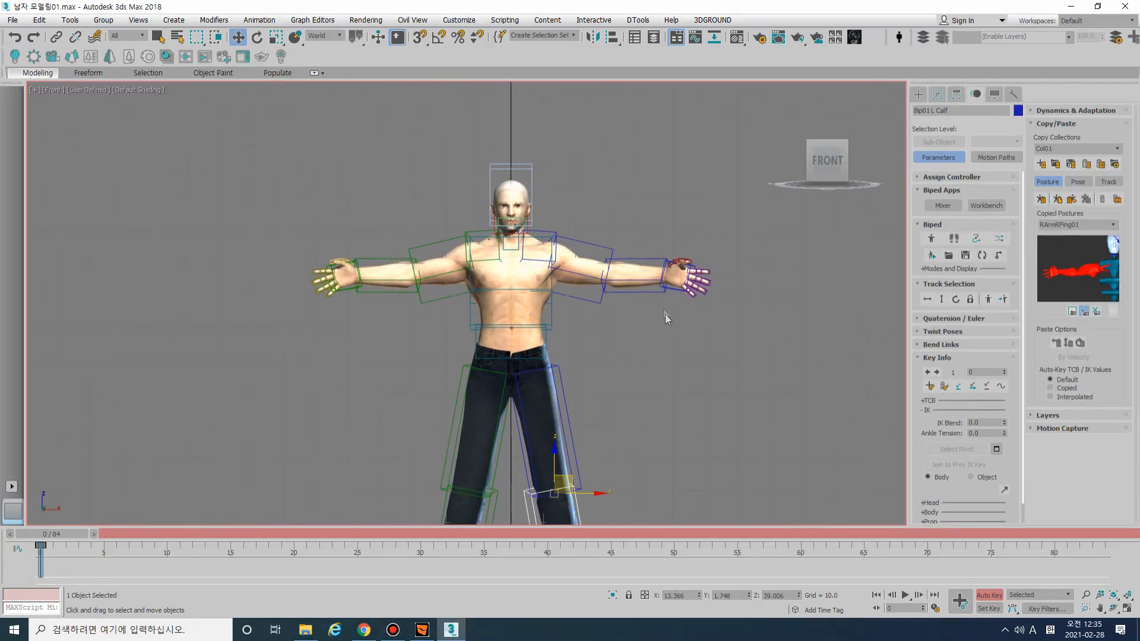
Step: Rotate the left upper arm and collarbone to raise the left arm over the head
left_click(604, 249)
key("e")
left_click_drag(592, 250, 502, 185)
key("Page_Up")
key("Page_Up")
left_click_drag(555, 273, 546, 226)
Step: Rotate the left forearm, hand and fingers so that the hand rests on top of the head
key("Page_Down")
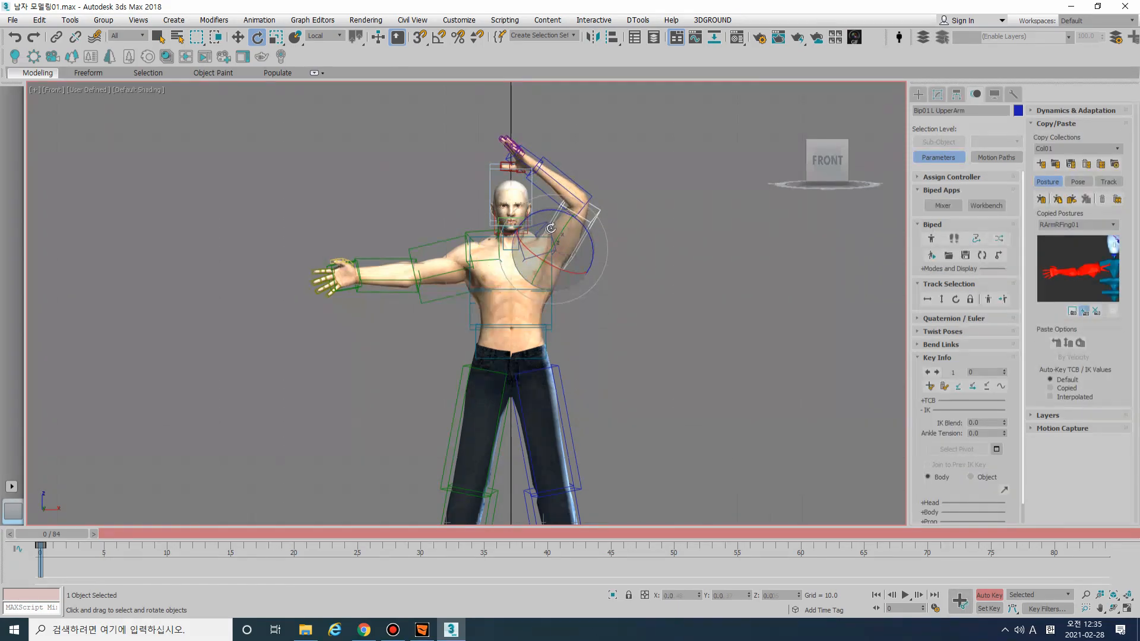
key("Page_Down")
left_click_drag(614, 194, 601, 176)
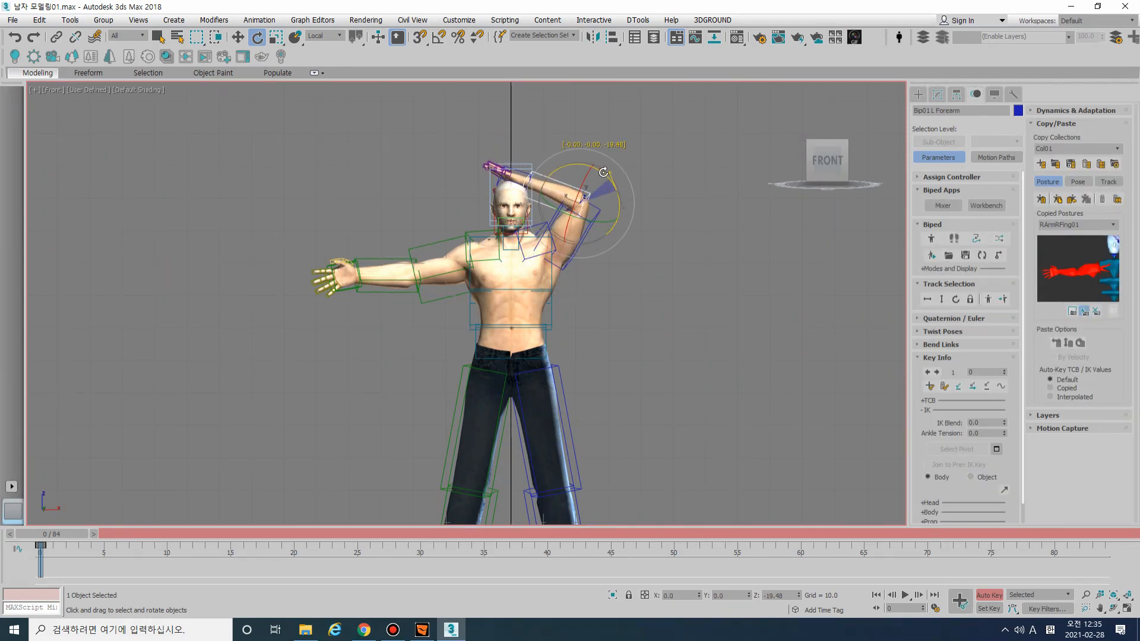
key("Page_Down")
left_click_drag(554, 212, 587, 152)
key("Page_Down")
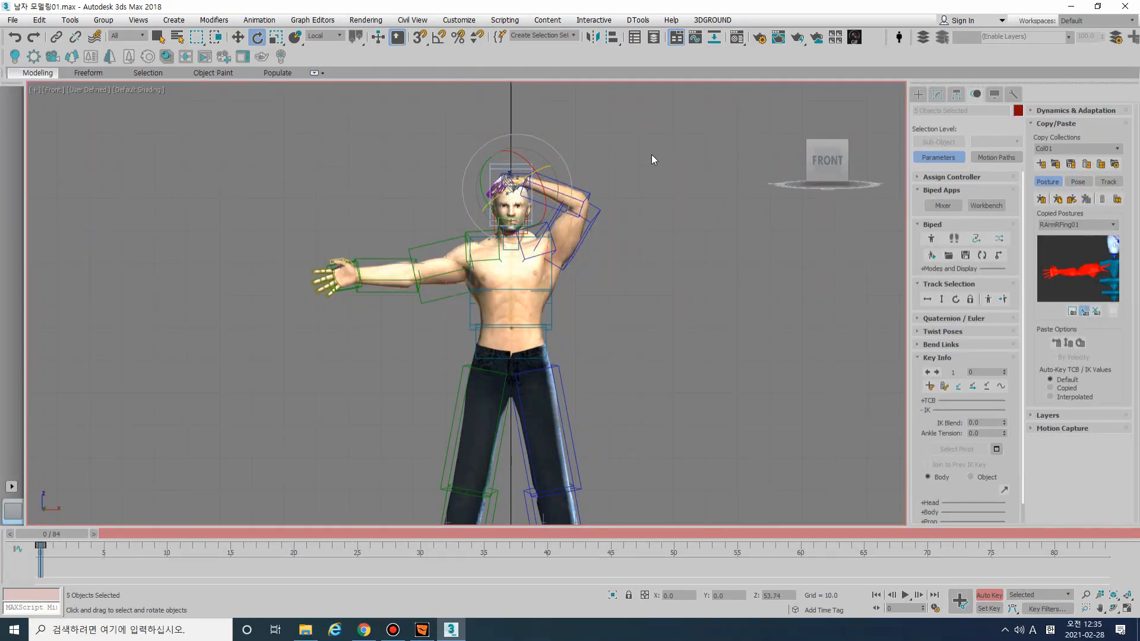
Step: Try rotating the head without linking the left hand to it, and undo the rotation
left_click(607, 183)
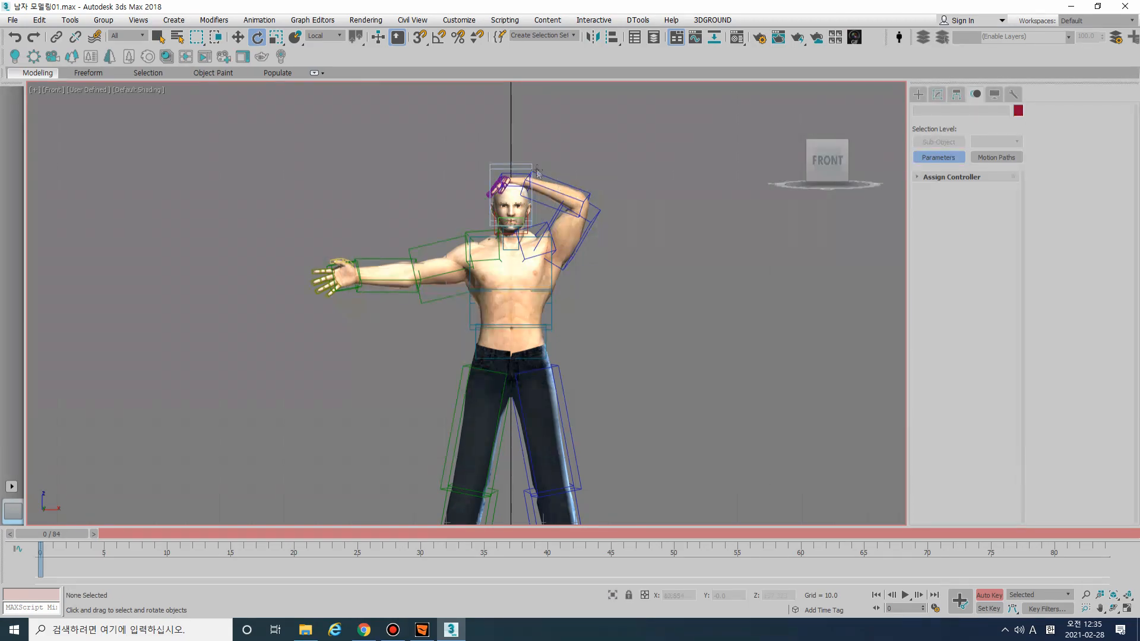
left_click(531, 208)
mouse_move(531, 208)
left_mouse_down()
mouse_move(528, 273)
mouse_move(518, 207)
left_mouse_up()
key("ctrl+z")
key("ctrl+z")
Step: Set a planted key on the left hand at frame 0
left_click(510, 172)
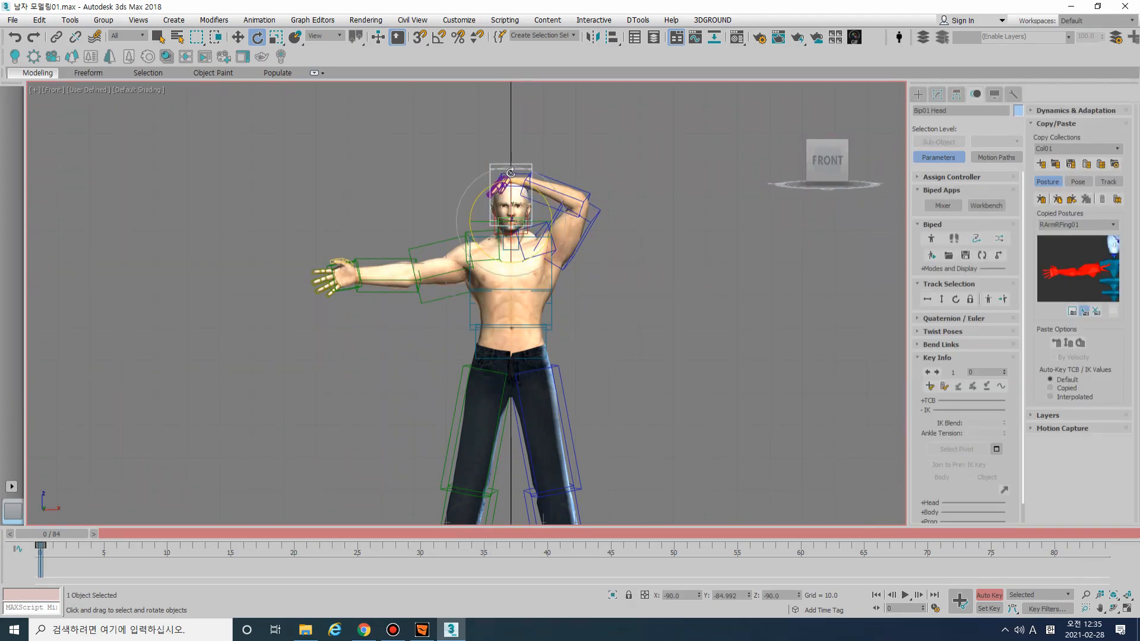
left_click(559, 184)
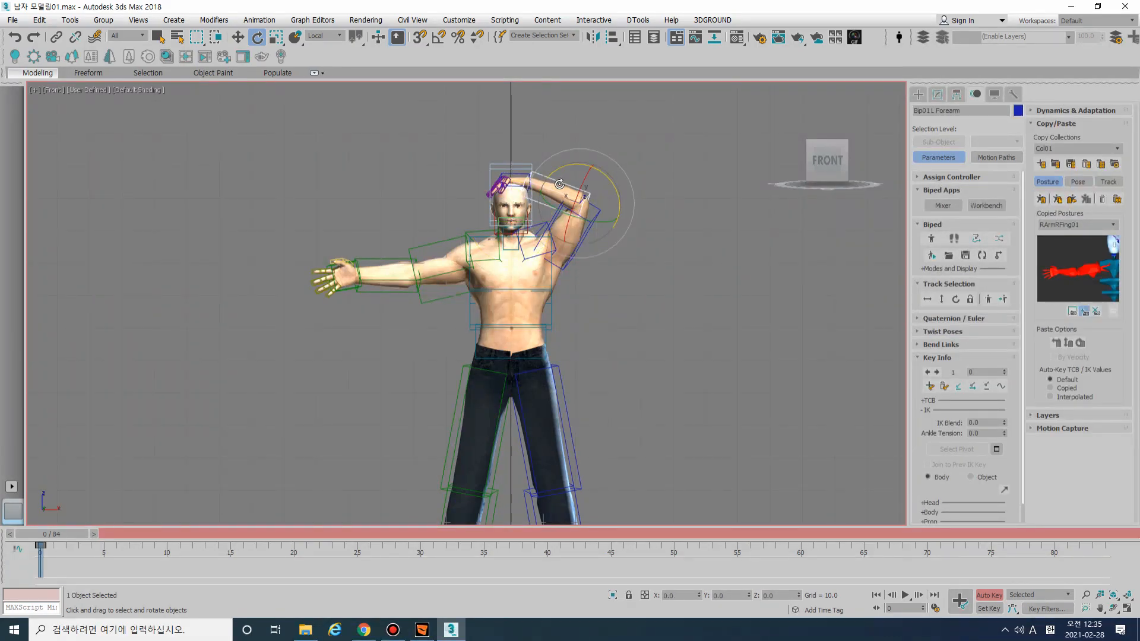
left_click(523, 179)
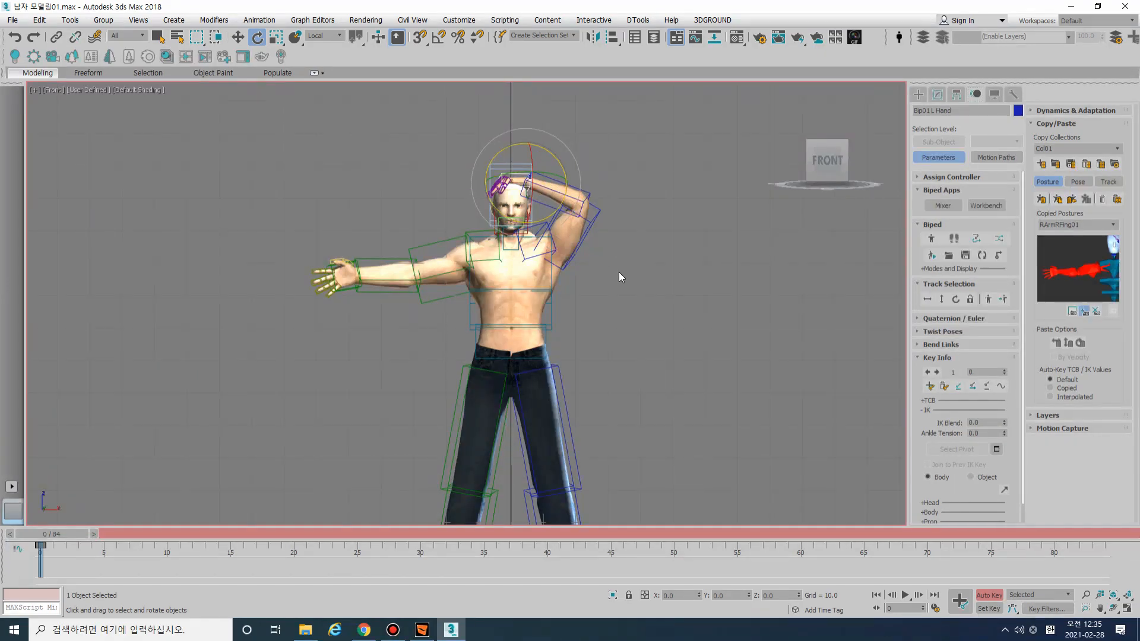
key("s")
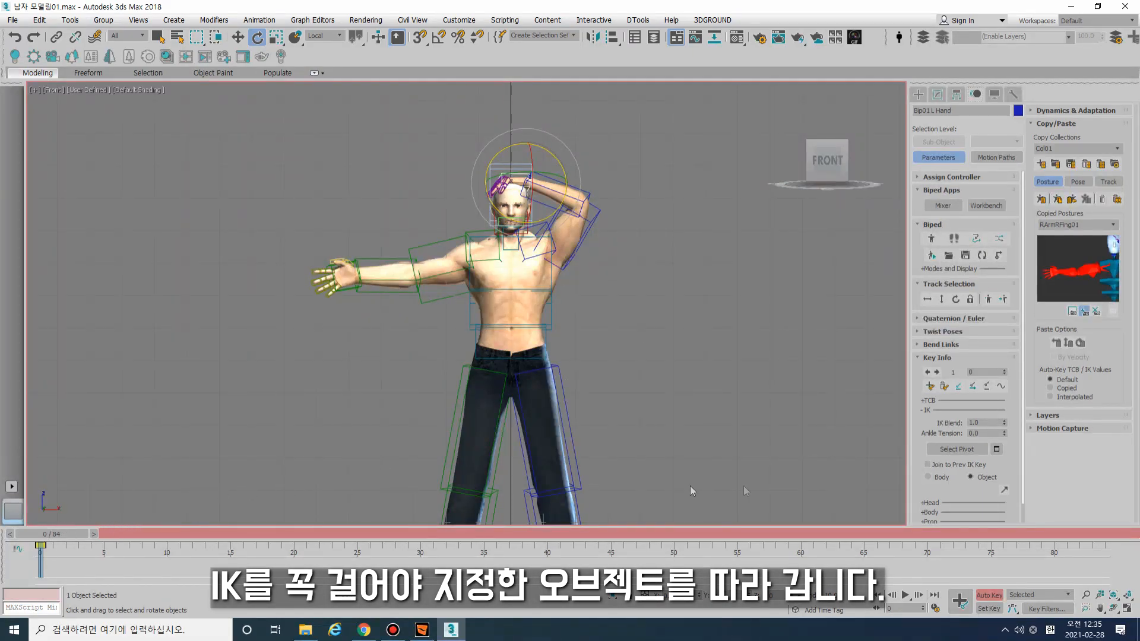
Step: Assign Bip01 Head as the left hand's IK object and accept the conversion of its existing object space keys
scroll(930, 356, "down", 2)
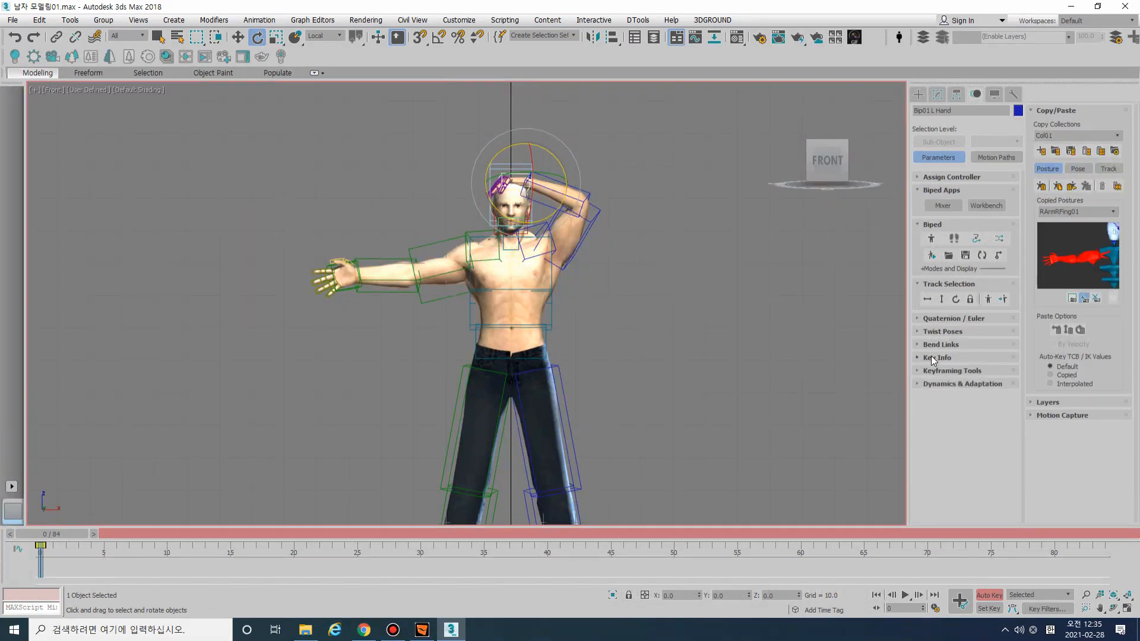
left_click(927, 389)
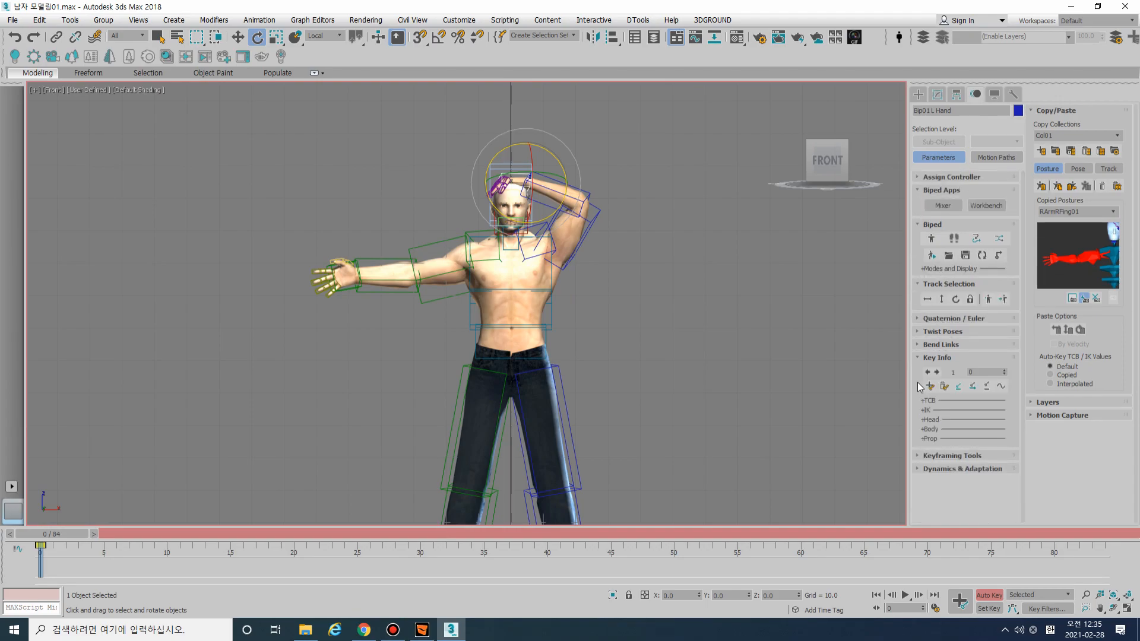
left_click(951, 409)
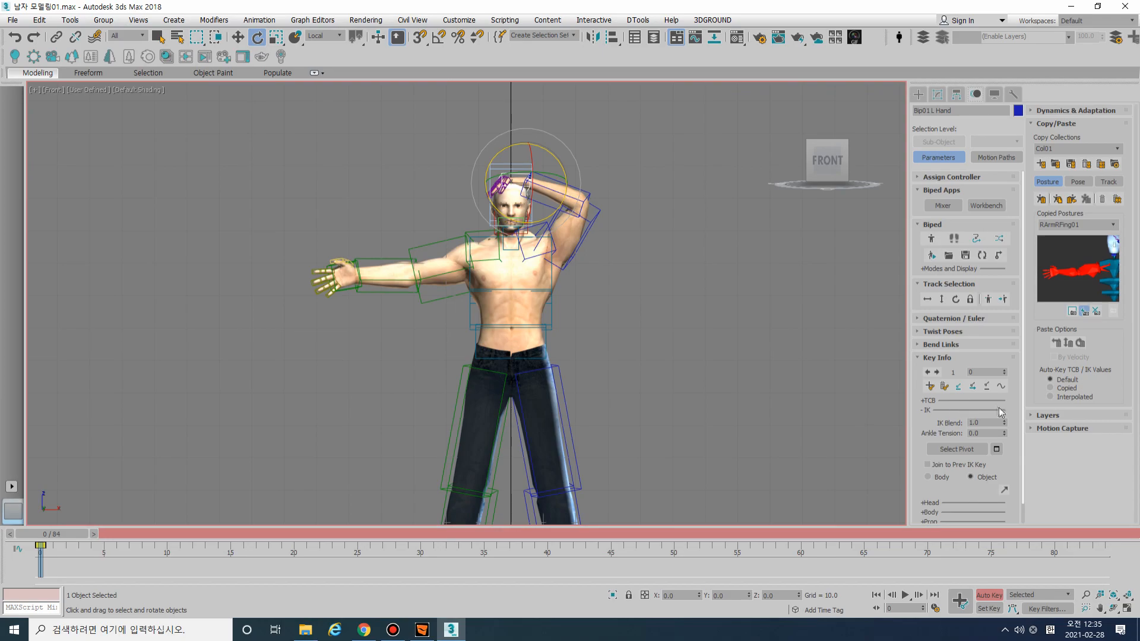
left_click(1003, 492)
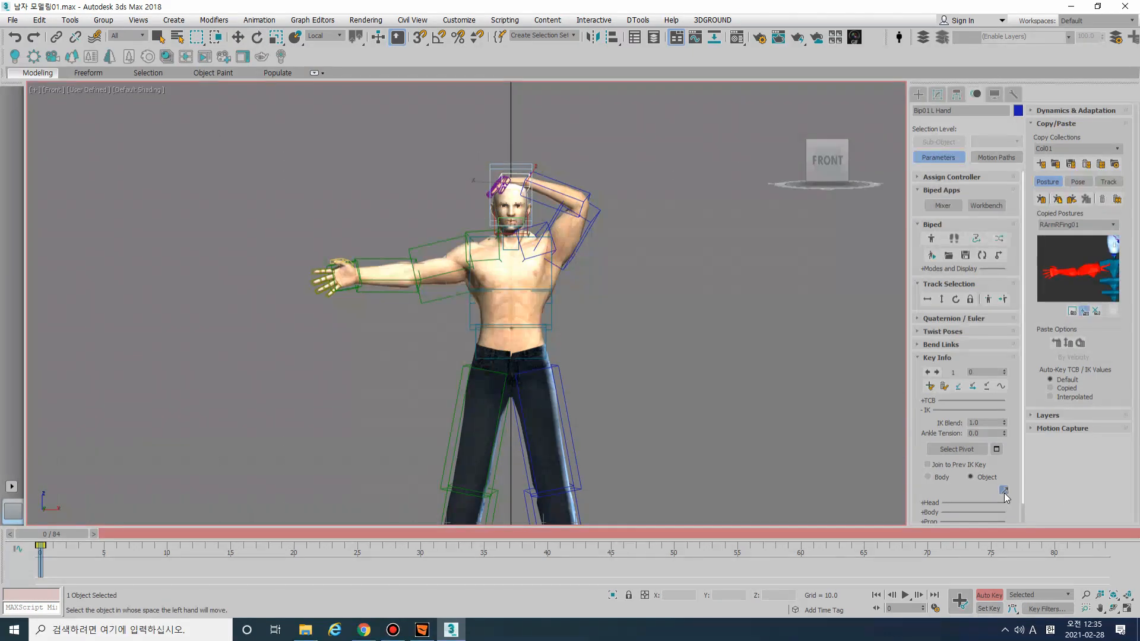
left_click(487, 174)
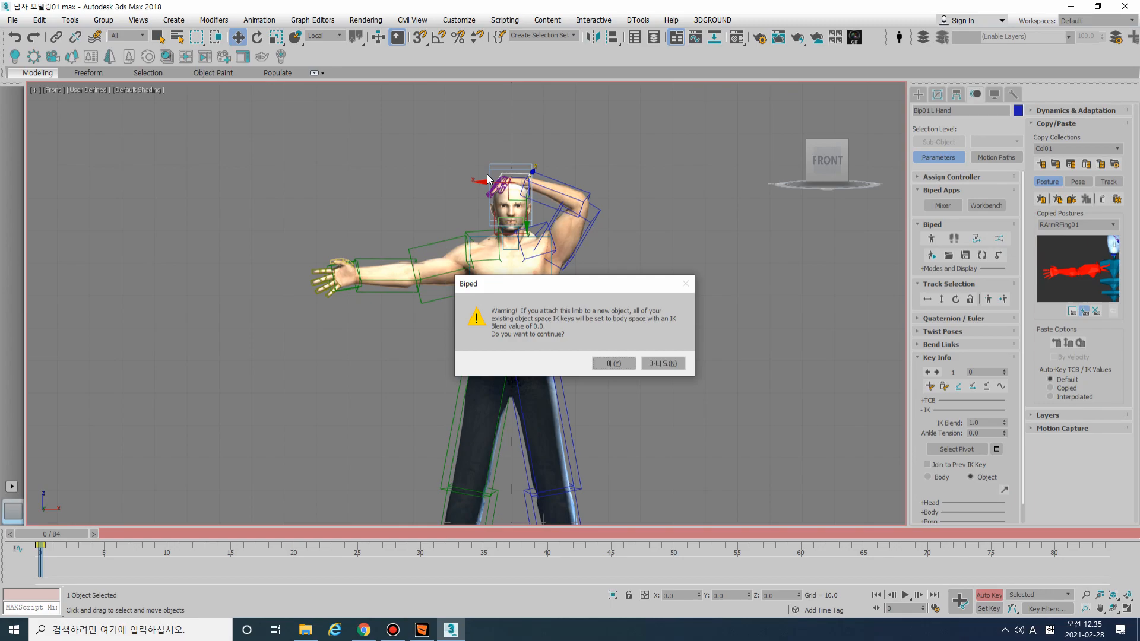
left_click(621, 362)
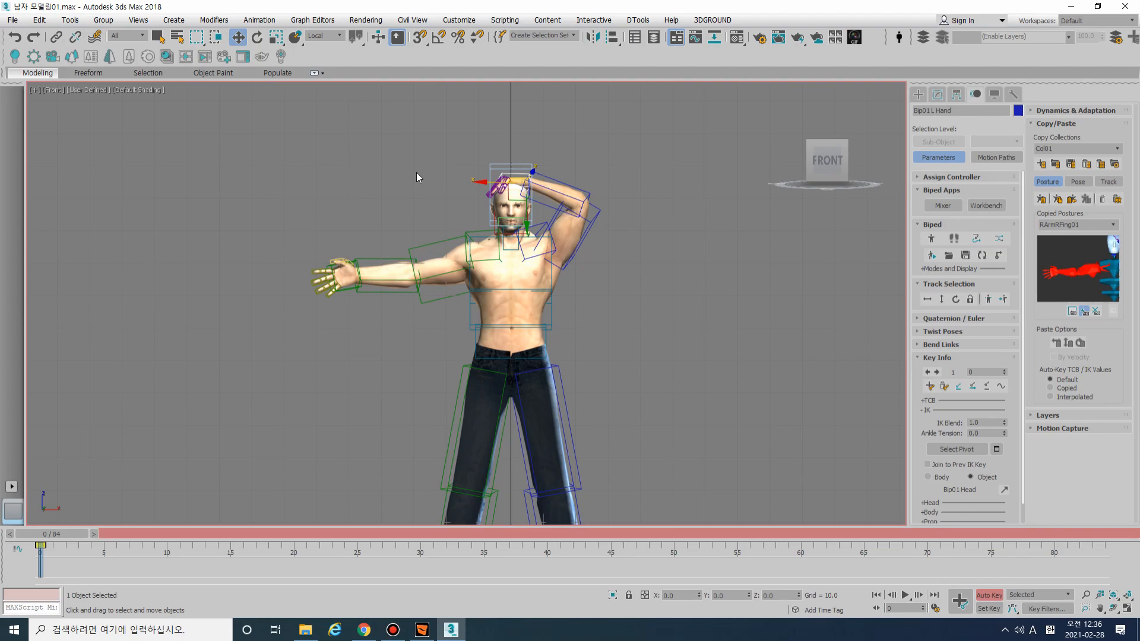
Step: Tilt the head back and forth at frame 0 to test that the left hand follows it
left_click(528, 196)
key("e")
left_click_drag(528, 221, 559, 217)
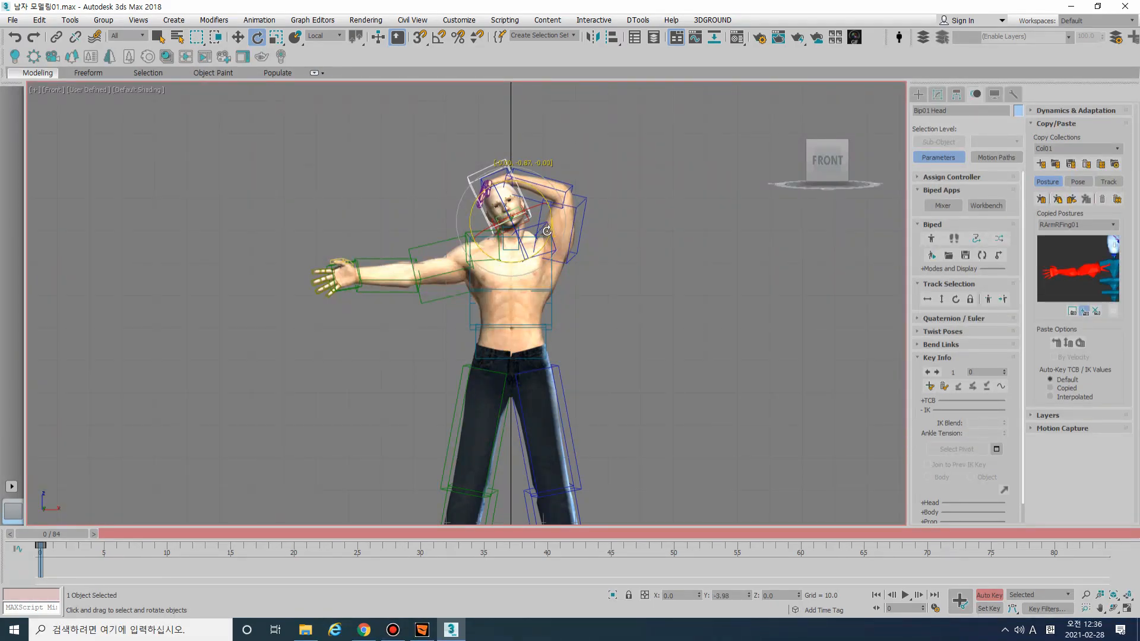
left_click_drag(514, 231, 539, 223)
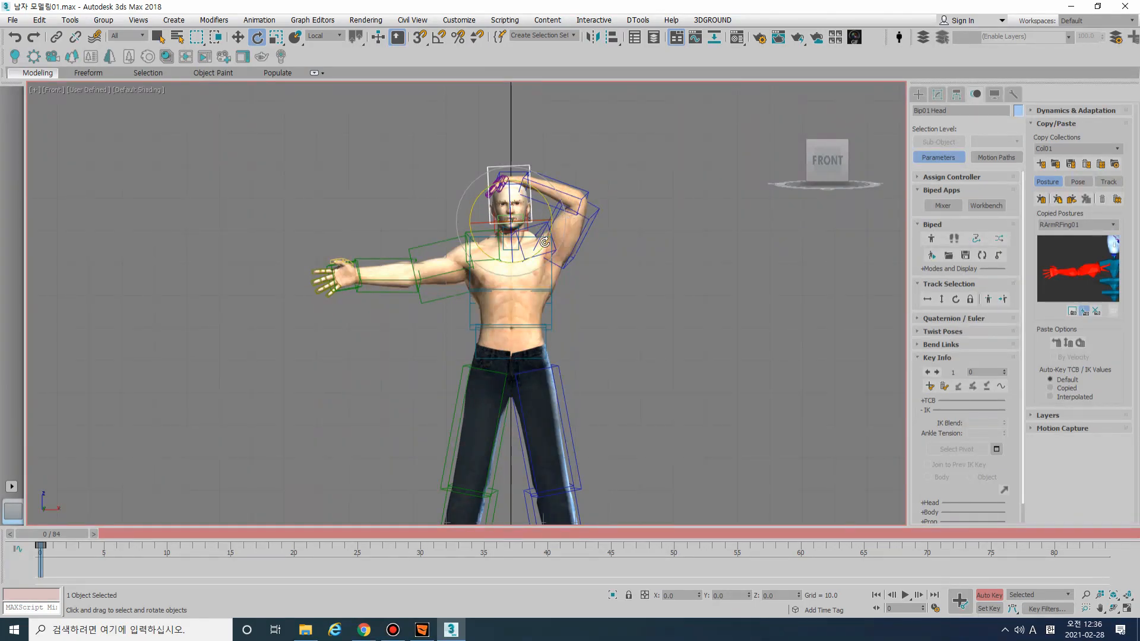
left_click_drag(543, 243, 539, 242)
Step: Turn the head toward the character's right at frame 10, and rotate the lower spine at frame 20
left_click_drag(51, 532, 173, 532)
left_click_drag(530, 245, 515, 245)
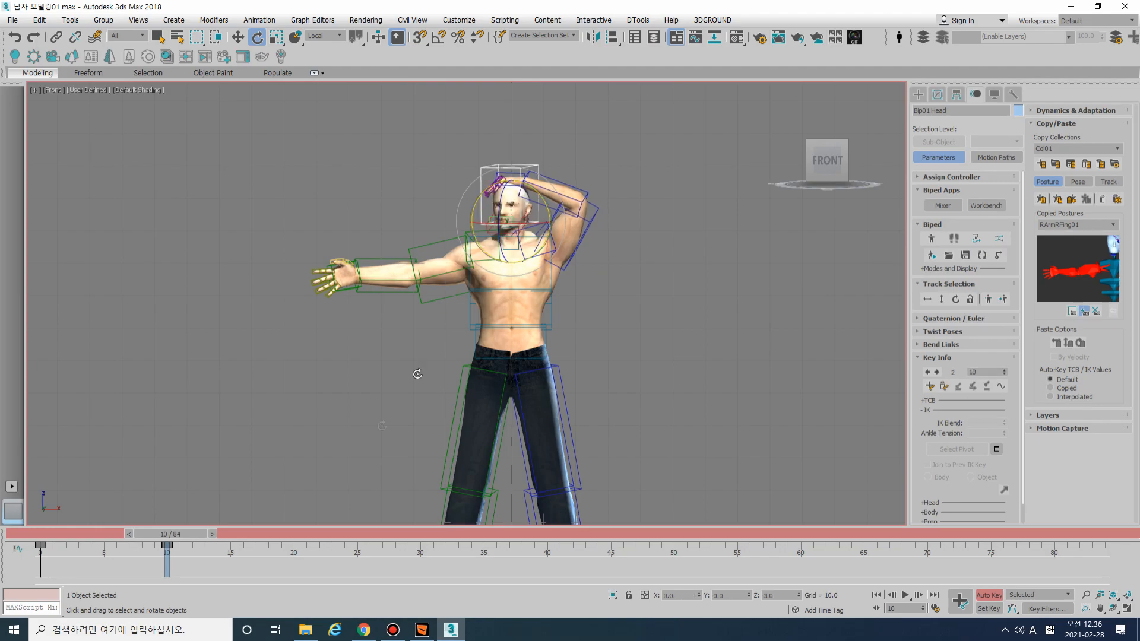
left_click_drag(305, 536, 311, 529)
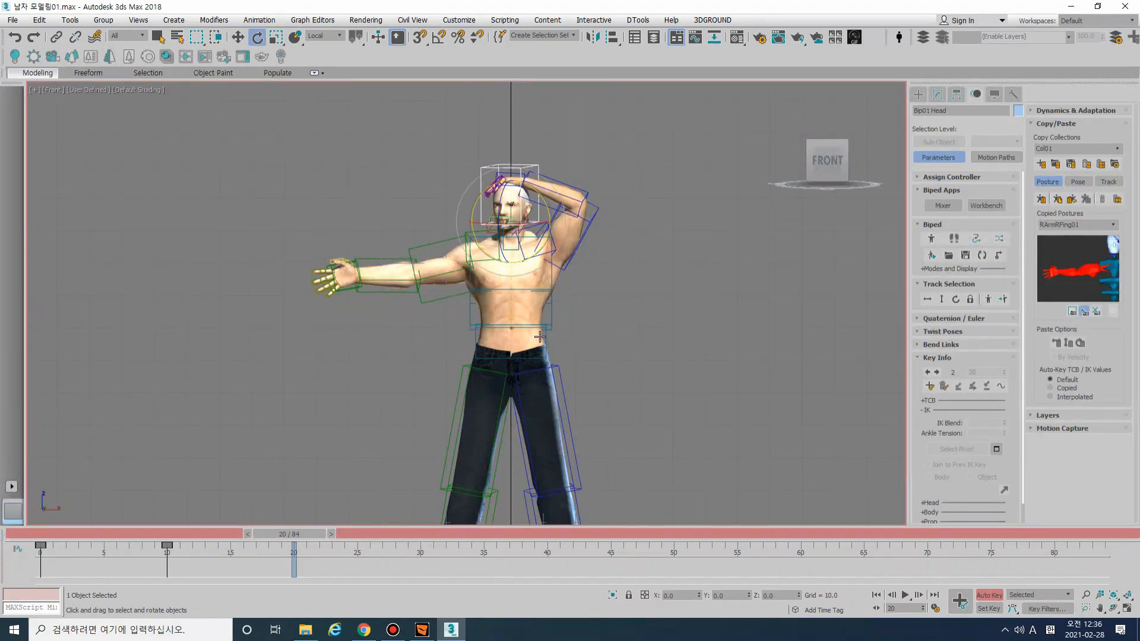
key("e")
left_click(522, 373)
mouse_move(522, 372)
left_mouse_down()
mouse_move(542, 374)
mouse_move(518, 383)
left_mouse_up()
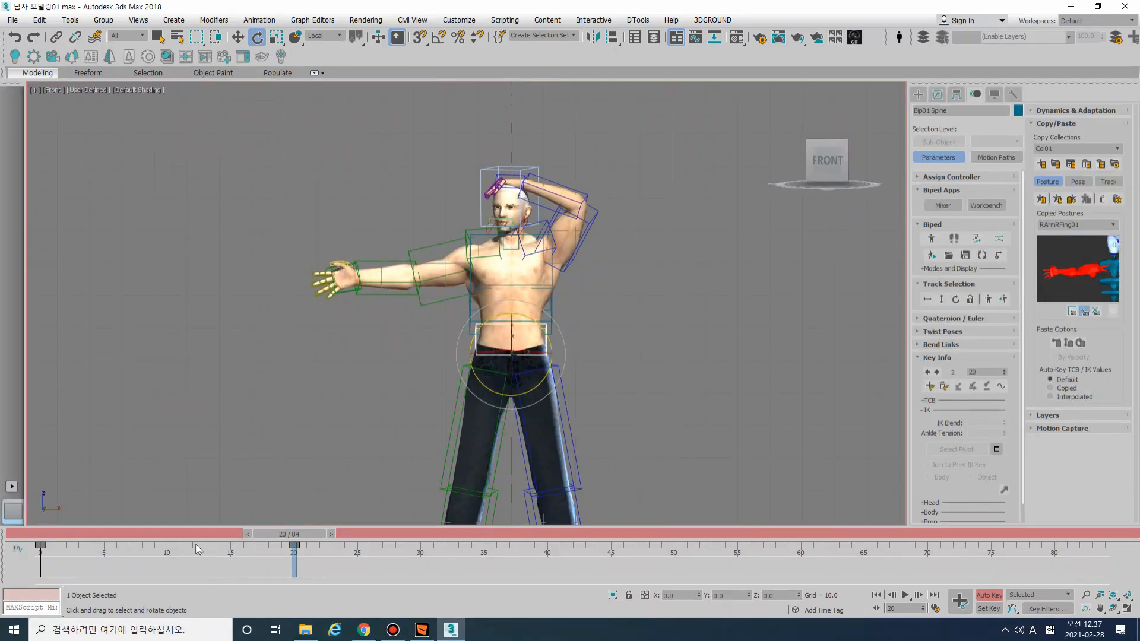
Step: Set a planted key on the left arm at frame 10, still following Bip01 Head
left_click(183, 538)
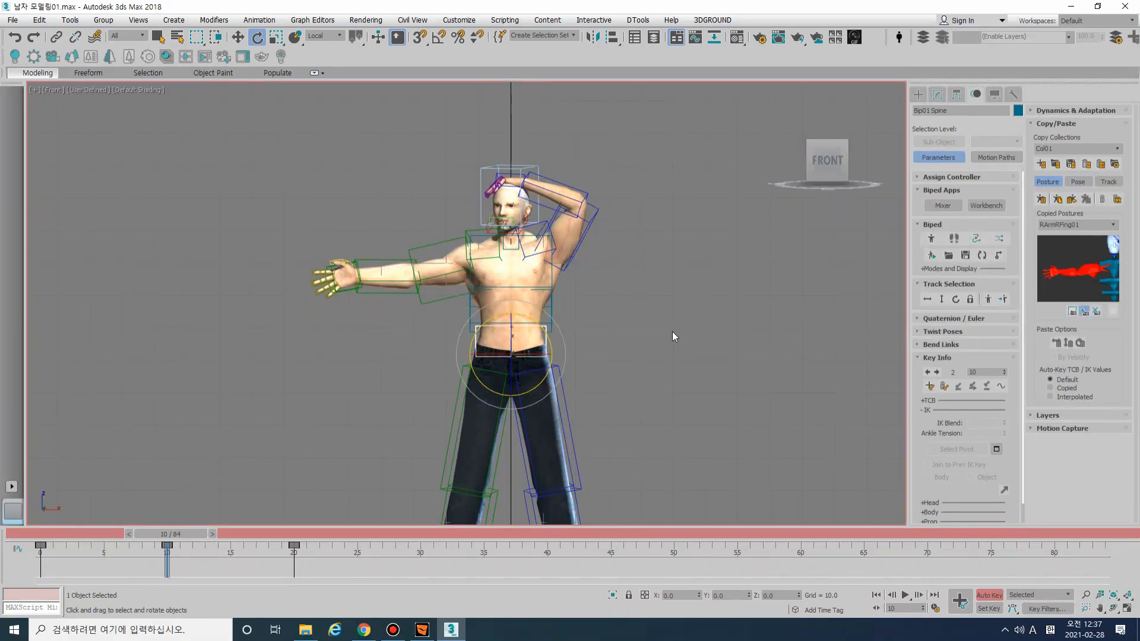
left_click(595, 209)
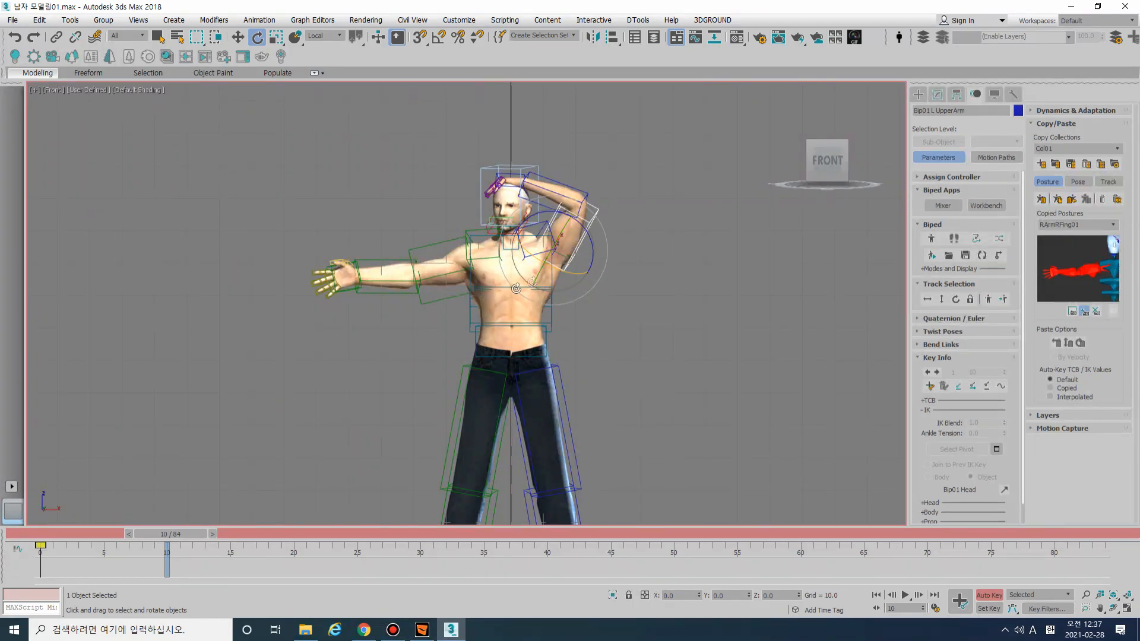
key("k")
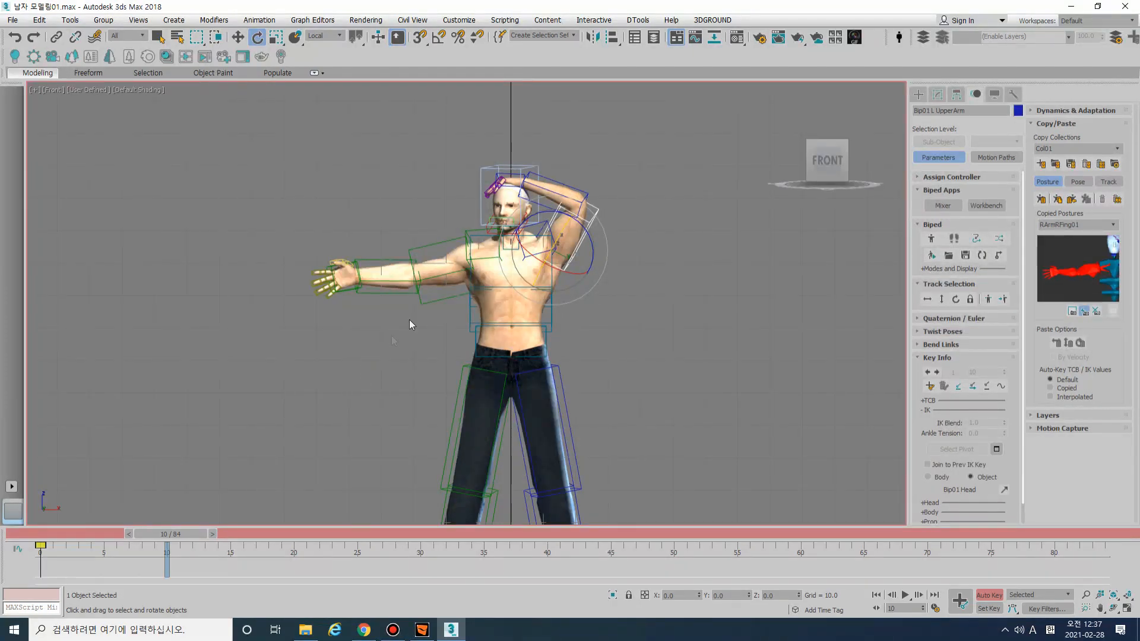
Step: Rotate the head to test the left hand's link between its planted keys
left_click(499, 170)
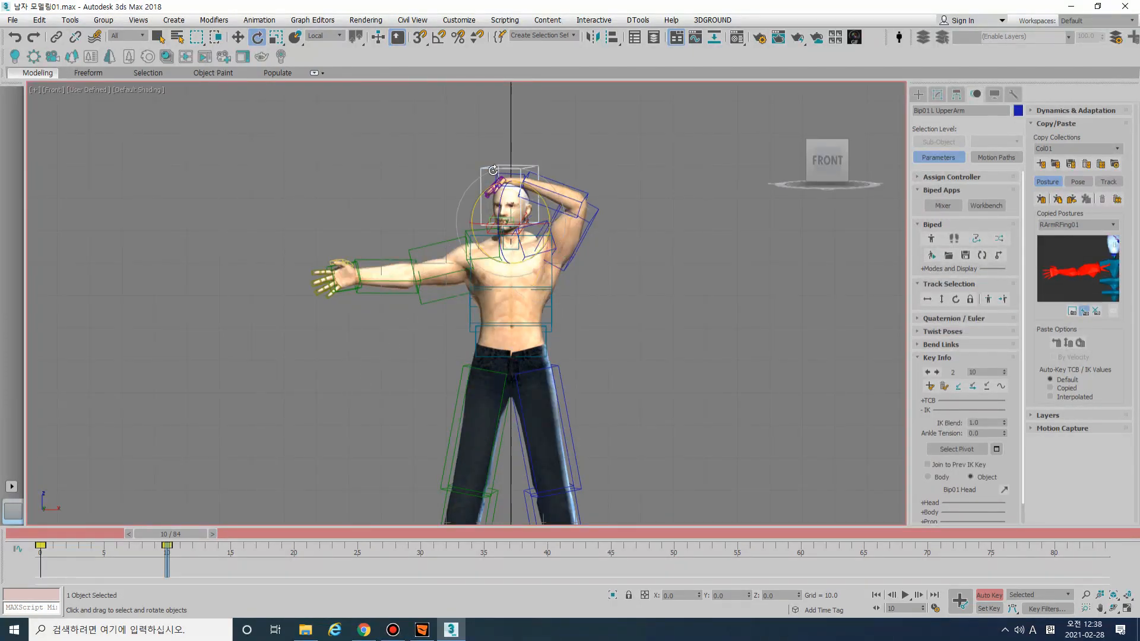
left_click(70, 530)
key("e")
left_click_drag(500, 229, 556, 274)
Step: At frame 16, rotate the left arm down off the head and place the left hand at the waist
key("period")
key("period")
key("period")
key("period")
key("period")
key("period")
key("slash")
key("slash")
left_click(568, 261)
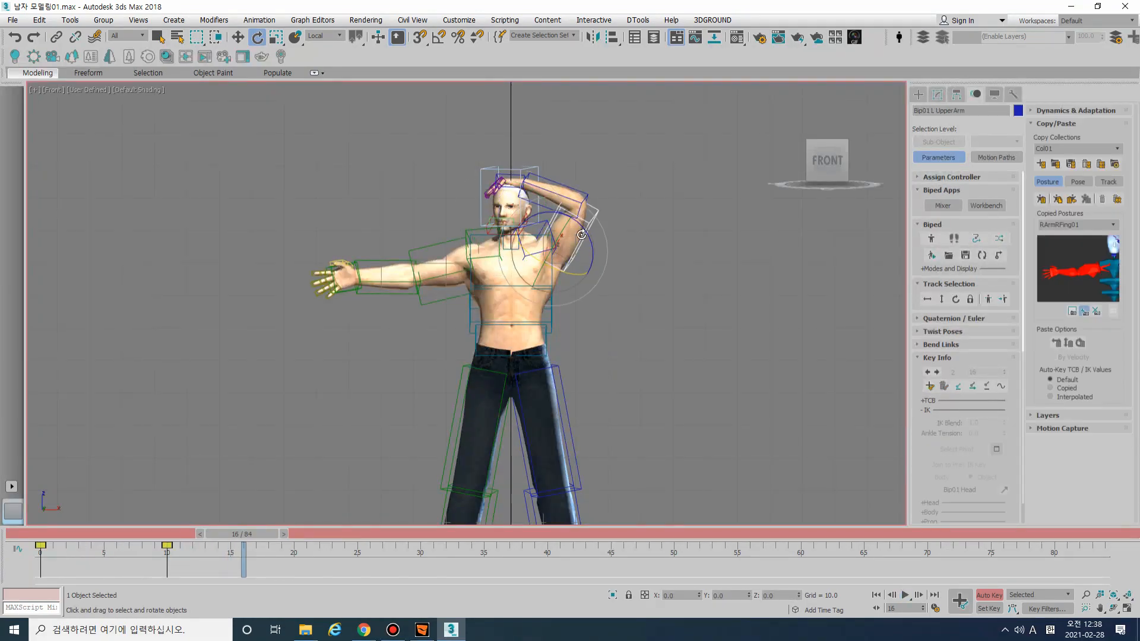
left_click_drag(587, 264, 558, 310)
key("w")
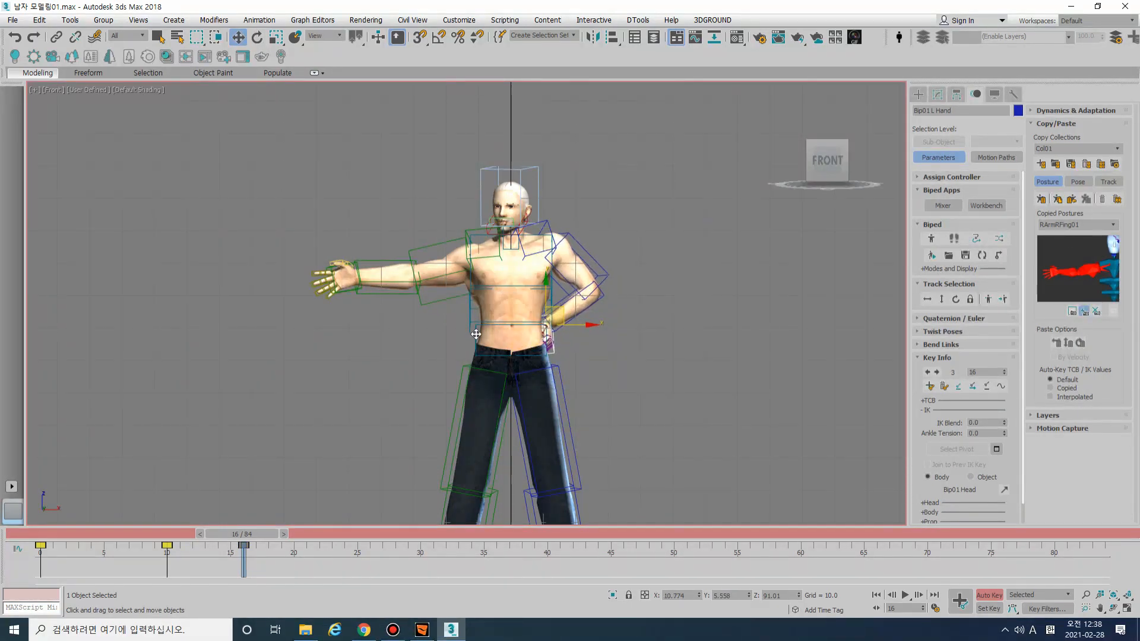
Step: Rotate the lower spine at successive frames up to frame 40, keying it at frames 16, 20, 25, 30, 34 and 38
left_click(476, 333)
key("e")
left_click_drag(549, 364, 517, 392)
key("period")
key("period")
key("period")
key("period")
key("period")
key("period")
key("period")
key("period")
key("period")
key("period")
key("period")
key("period")
key("period")
key("period")
key("period")
key("period")
key("period")
key("period")
key("period")
key("period")
key("period")
key("period")
key("period")
key("period")
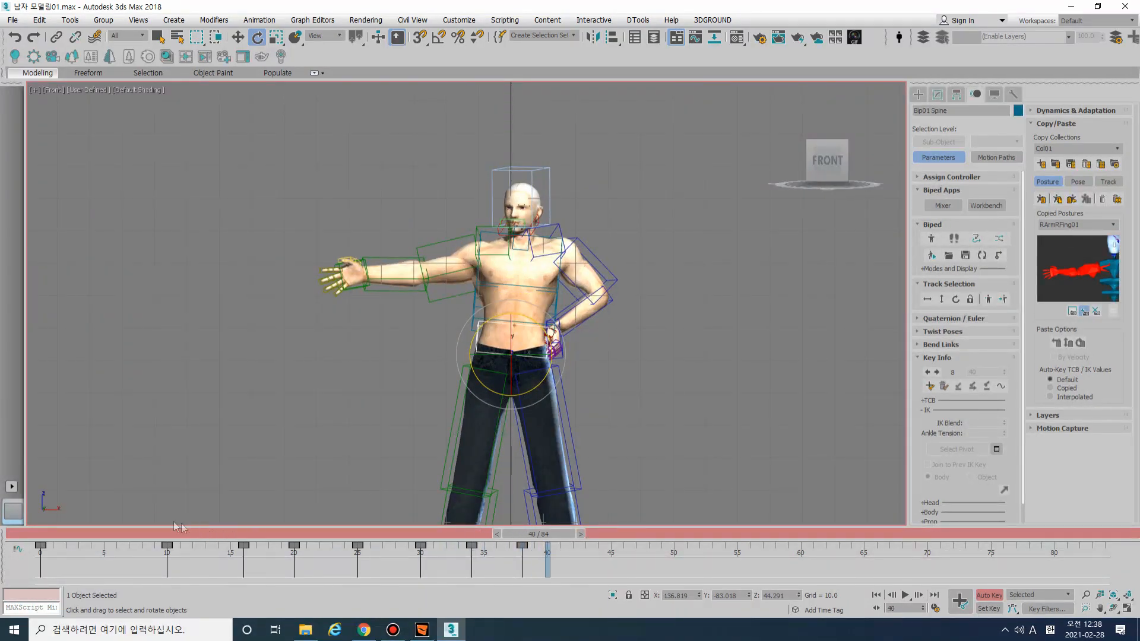
Step: Play the animation from frame 0 to review the left hand's motion from the head to the waist
left_click(45, 535)
key("slash")
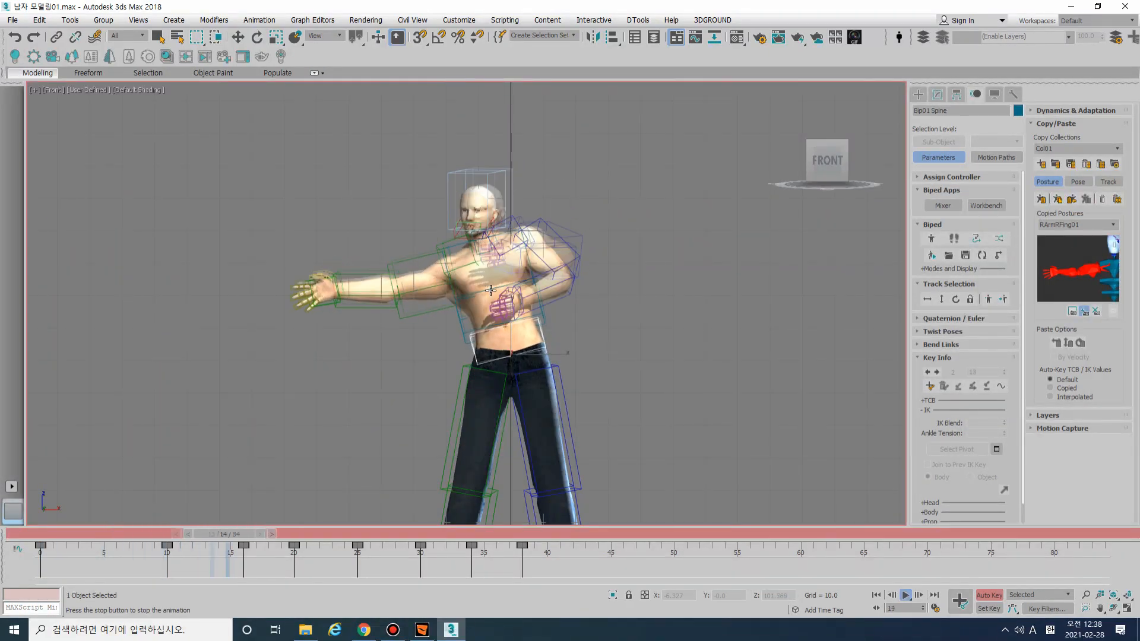
key("e")
key("slash")
Step: Starting from frame 0, set planted keys on the left arm at every frame through 10, following Bip01 Head
left_click(605, 275)
left_click(46, 533)
mouse_move(51, 532)
left_mouse_down()
mouse_move(257, 533)
mouse_move(43, 533)
left_mouse_up()
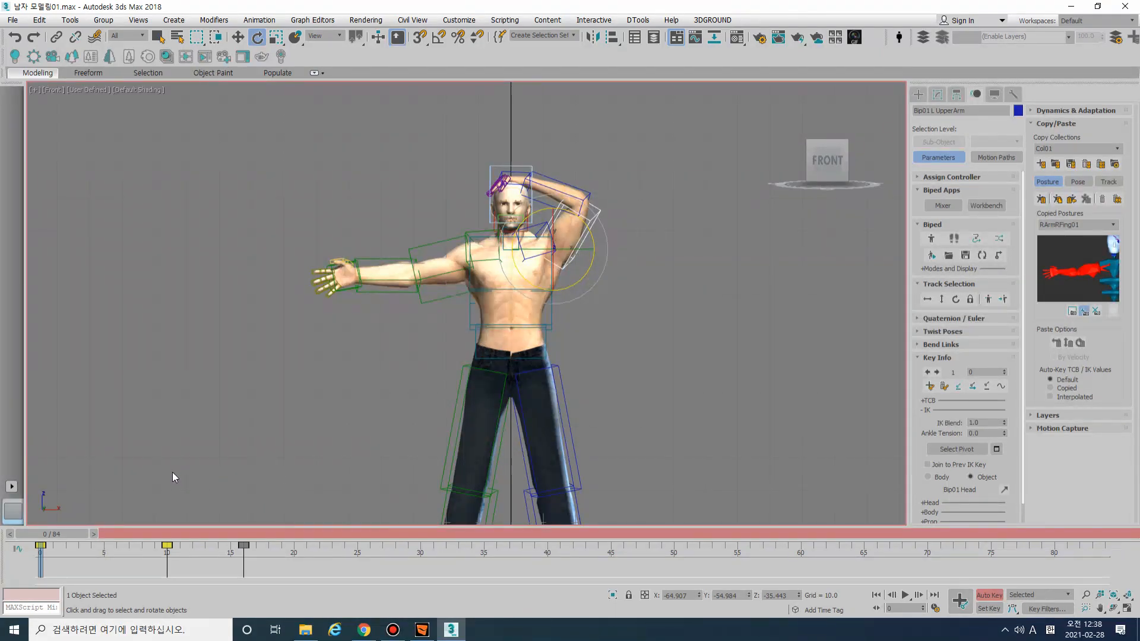
left_click_drag(78, 534, 48, 534)
key("e")
key("period")
key("k")
key("period")
key("k")
key("period")
key("k")
key("period")
key("k")
key("period")
key("k")
key("period")
key("k")
key("period")
key("k")
key("period")
key("k")
key("period")
key("k")
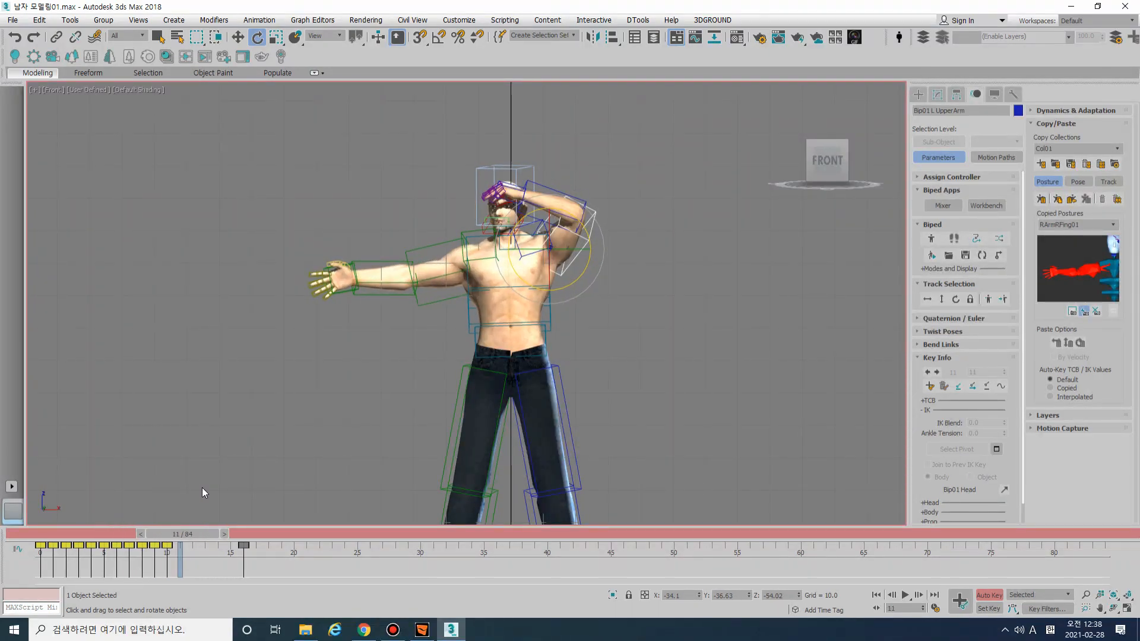
Step: At frame 16, rotate the left upper arm so the left hand rests at the waist
key("period")
key("period")
key("period")
key("period")
key("period")
key("period")
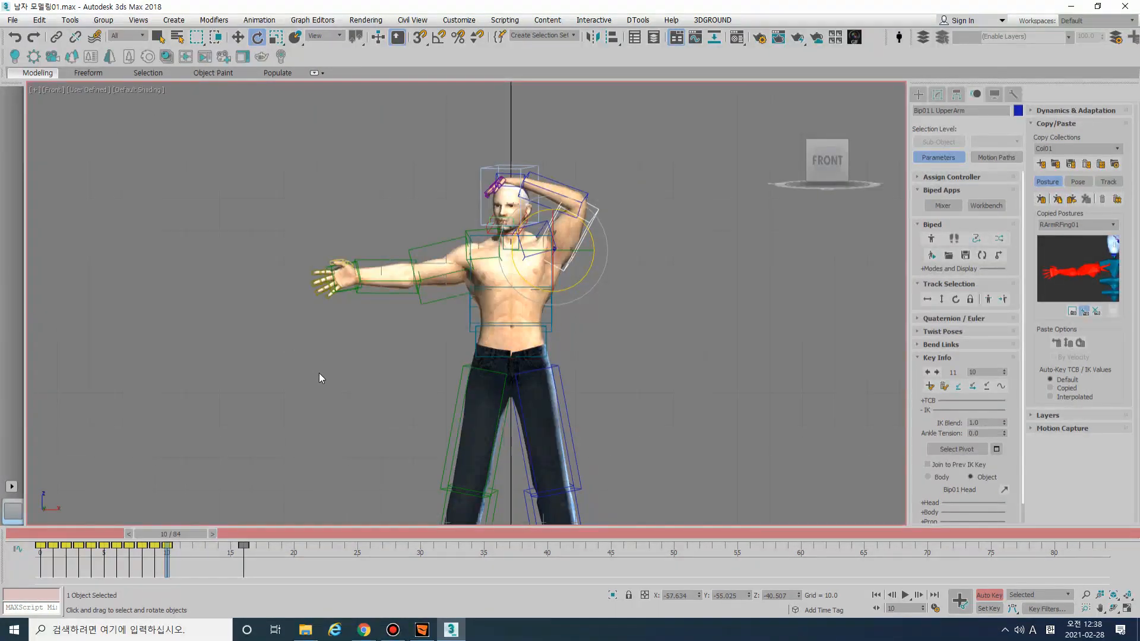
key("period")
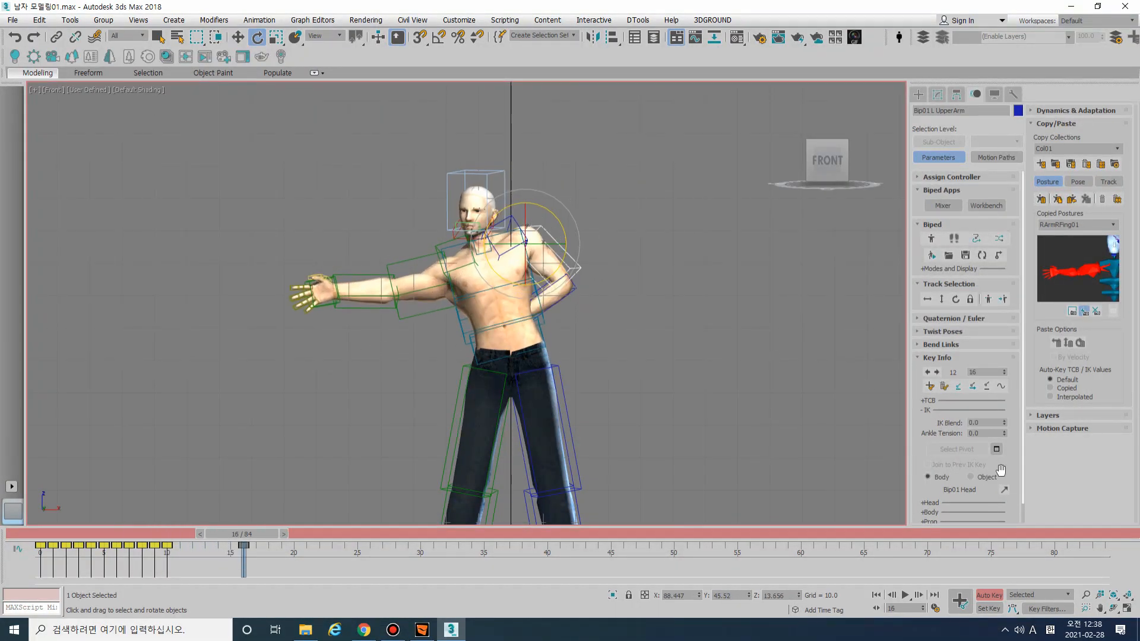
left_click(1003, 490)
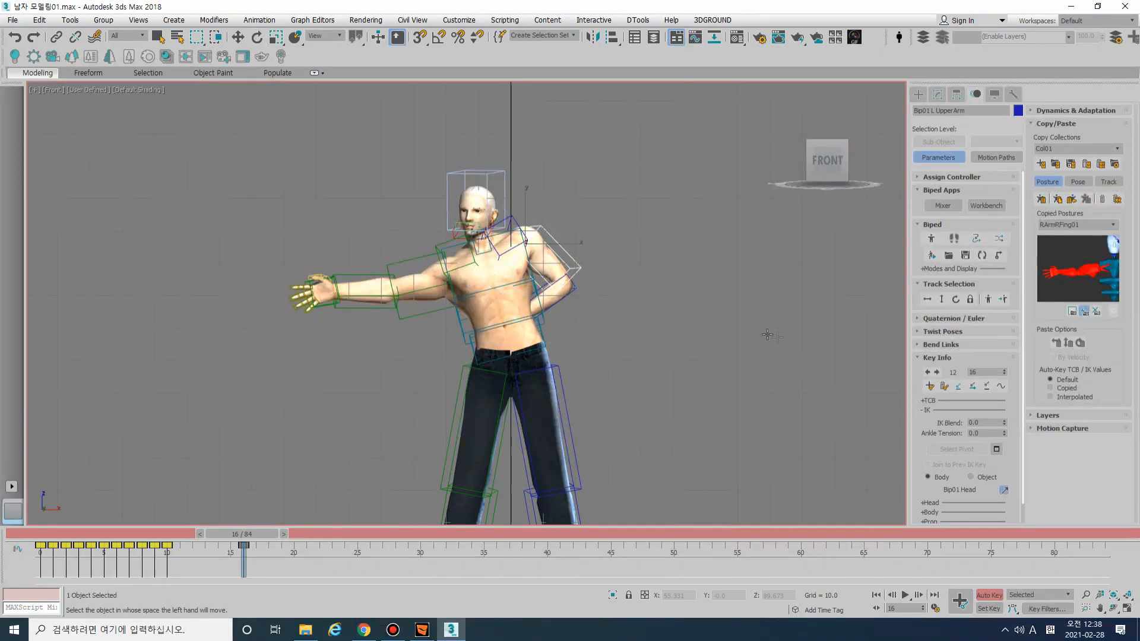
key("w")
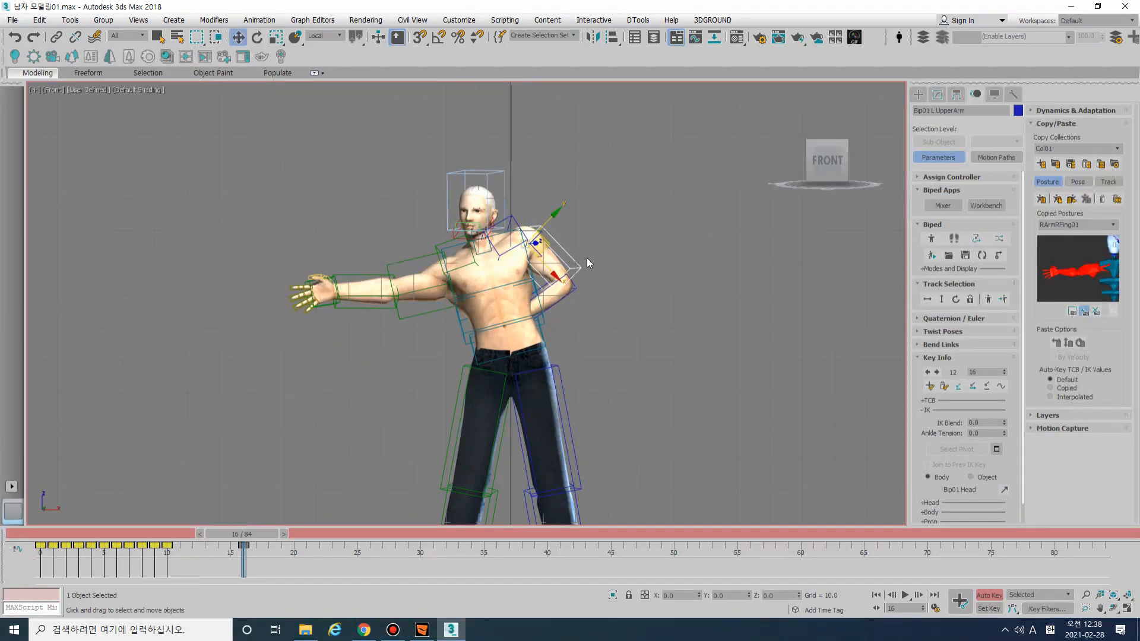
key("e")
middle_click_drag(586, 258, 575, 262)
left_click_drag(558, 255, 565, 285)
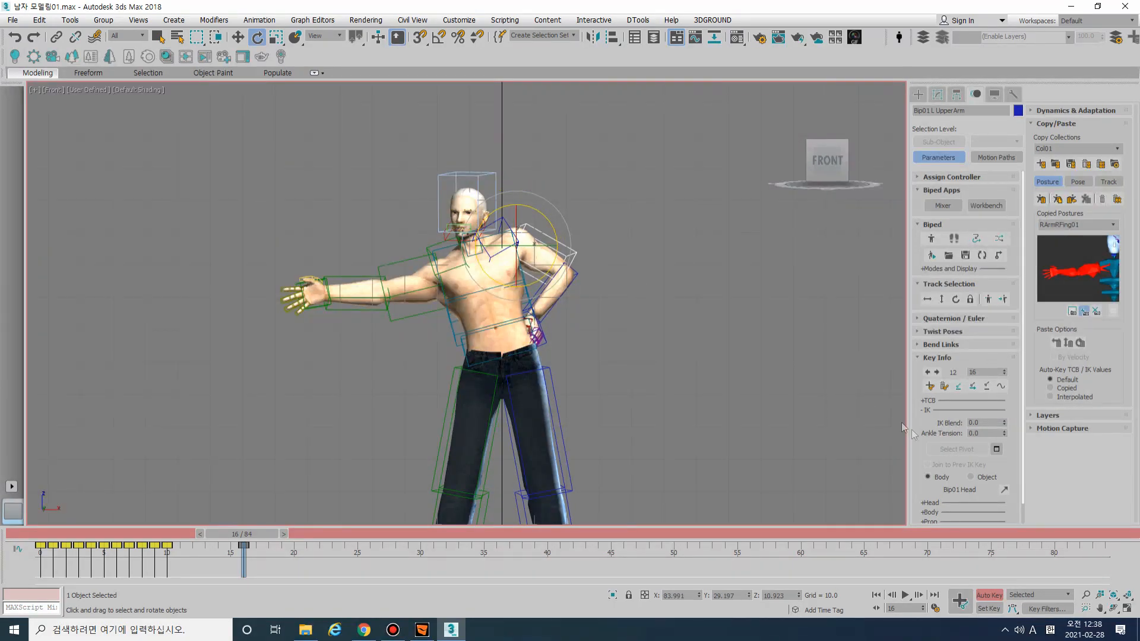
Step: Change the left arm's IK object to Bip01 Spine1, accept the conversion of the existing keys, and plant the hand at frame 16
left_click(1003, 492)
left_click(464, 346)
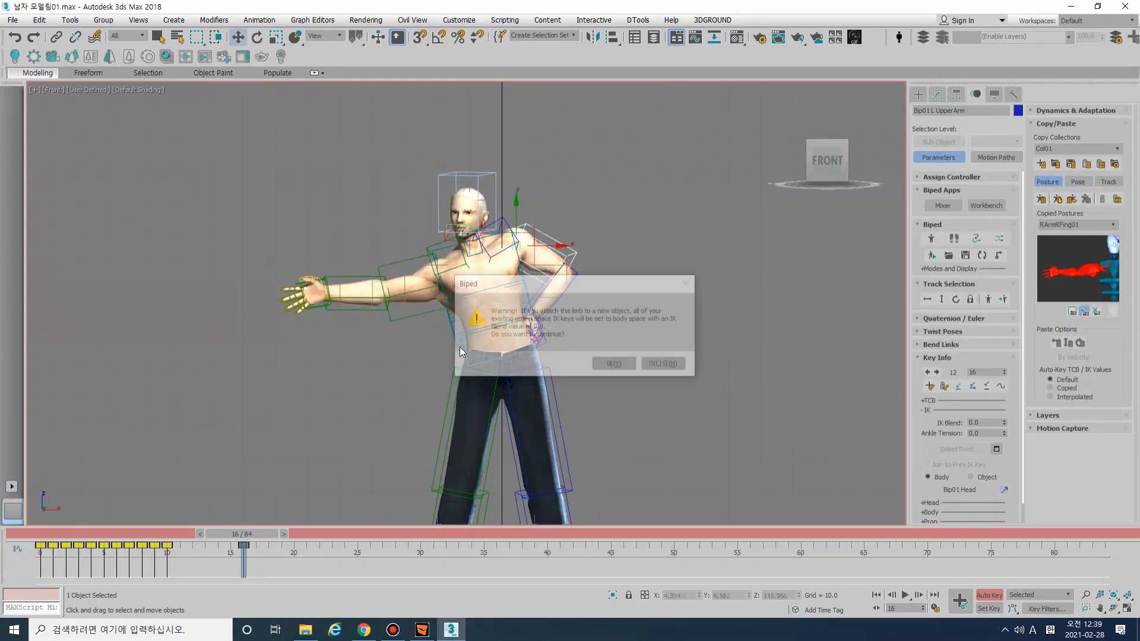
left_click(589, 361)
key("w")
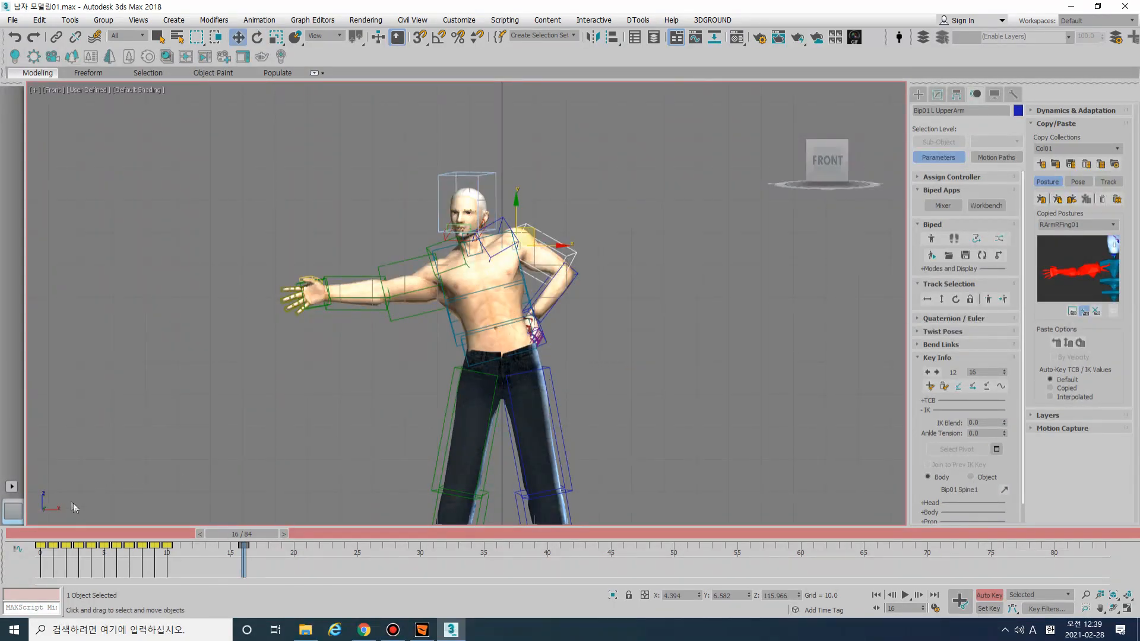
left_click_drag(41, 538, 237, 552)
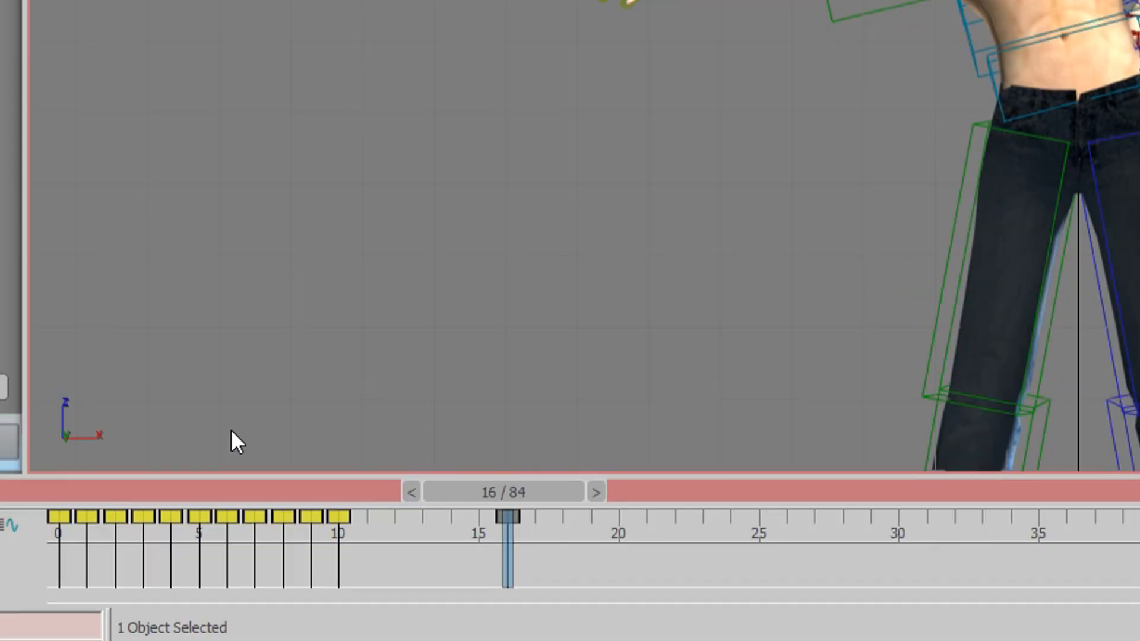
key("ctrl+z")
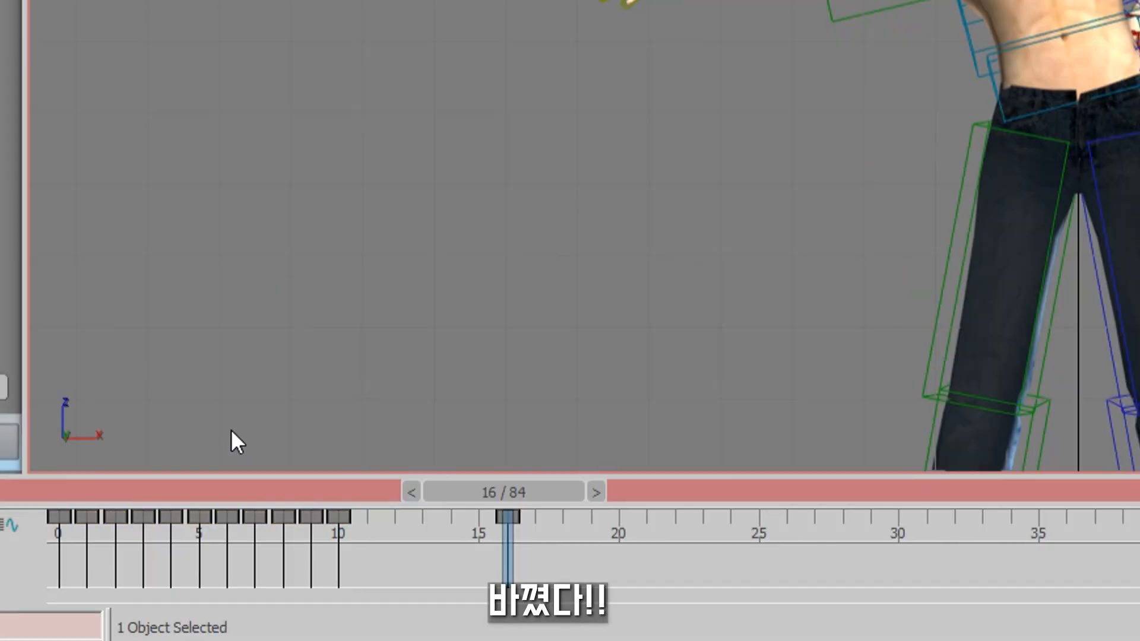
key("ctrl+z")
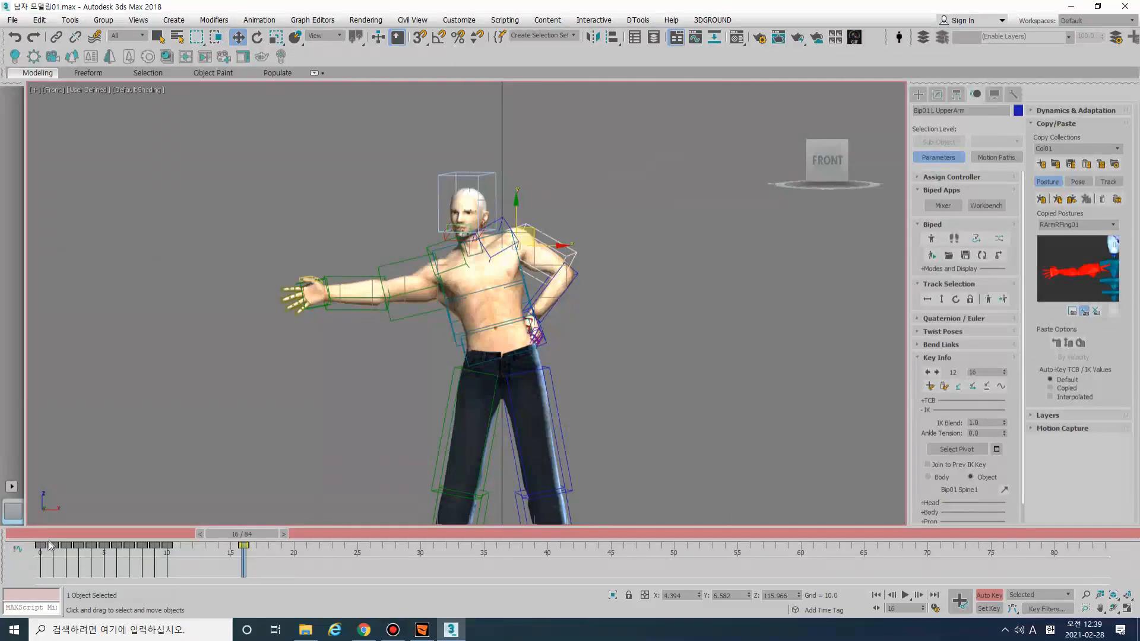
Step: Clear the selection and play the animation from frame 0 to check the left hand with the new IK object
left_click_drag(68, 499, 187, 498)
left_click_drag(99, 539, 244, 543)
key("w")
left_click(601, 393)
key("/")
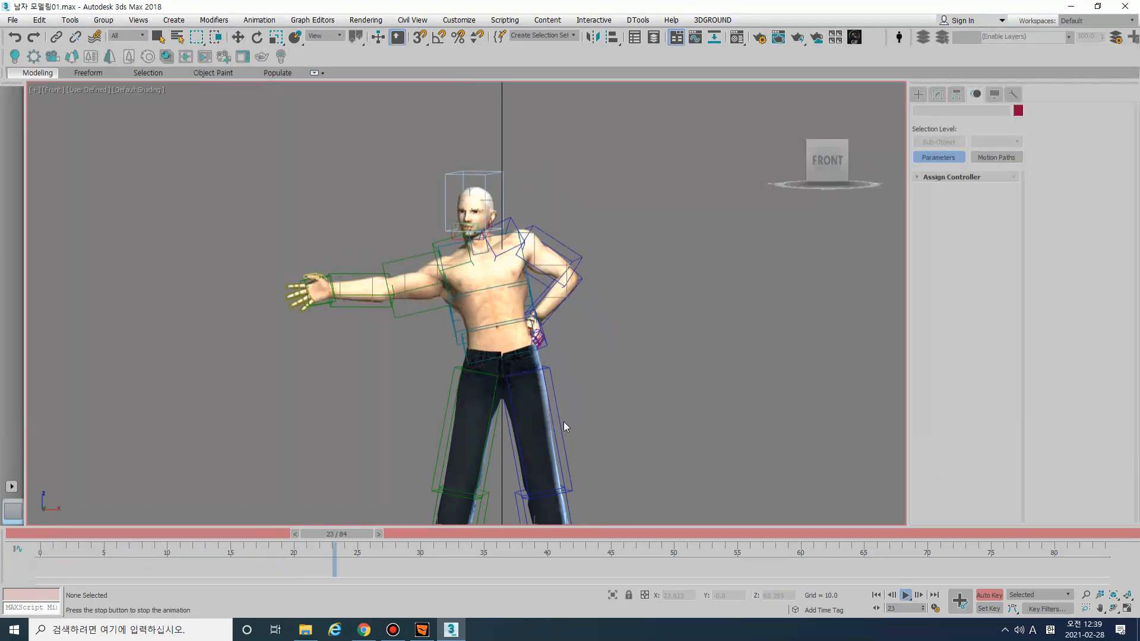
left_click(40, 531)
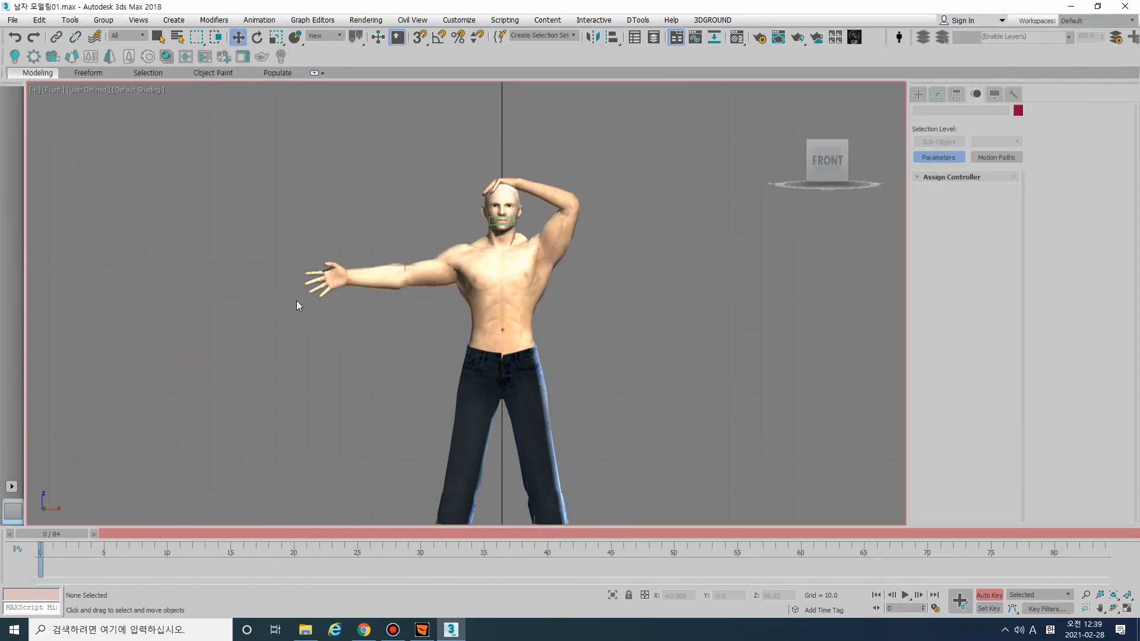
key("/")
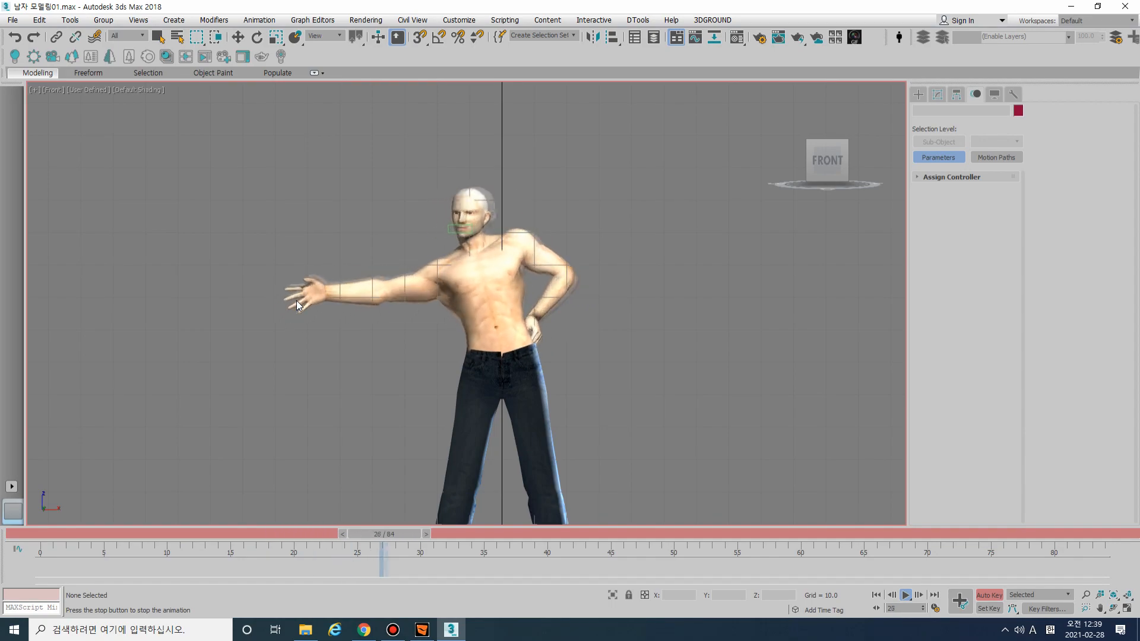
left_click(39, 534)
key("w")
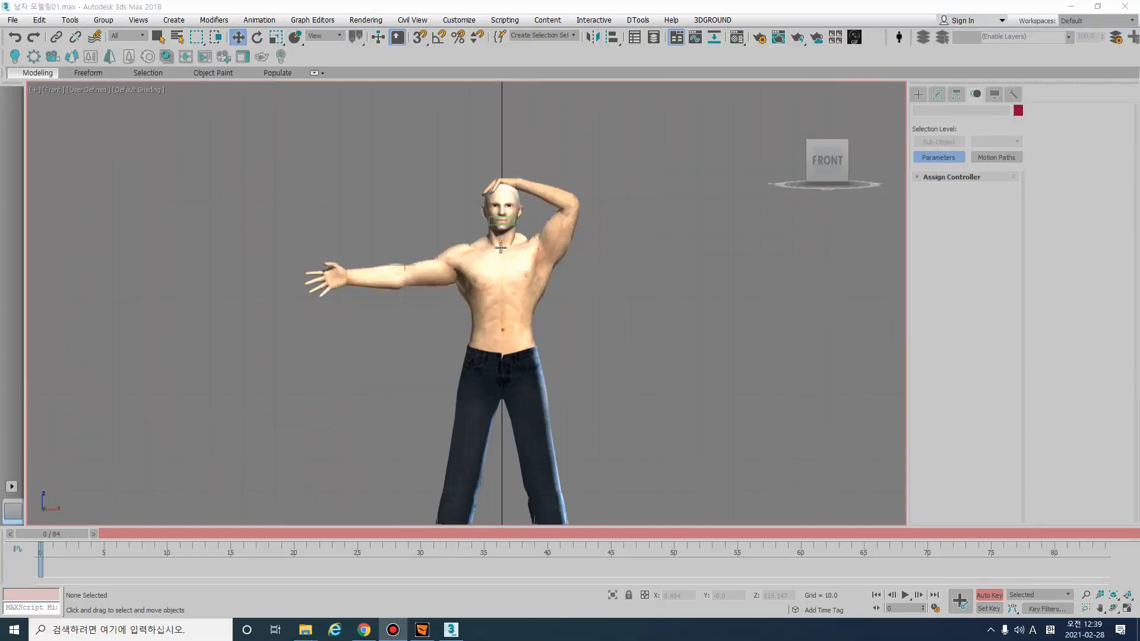
Step: Create a point helper with Cross and Box display beside the character's raised left arm
left_click(610, 198)
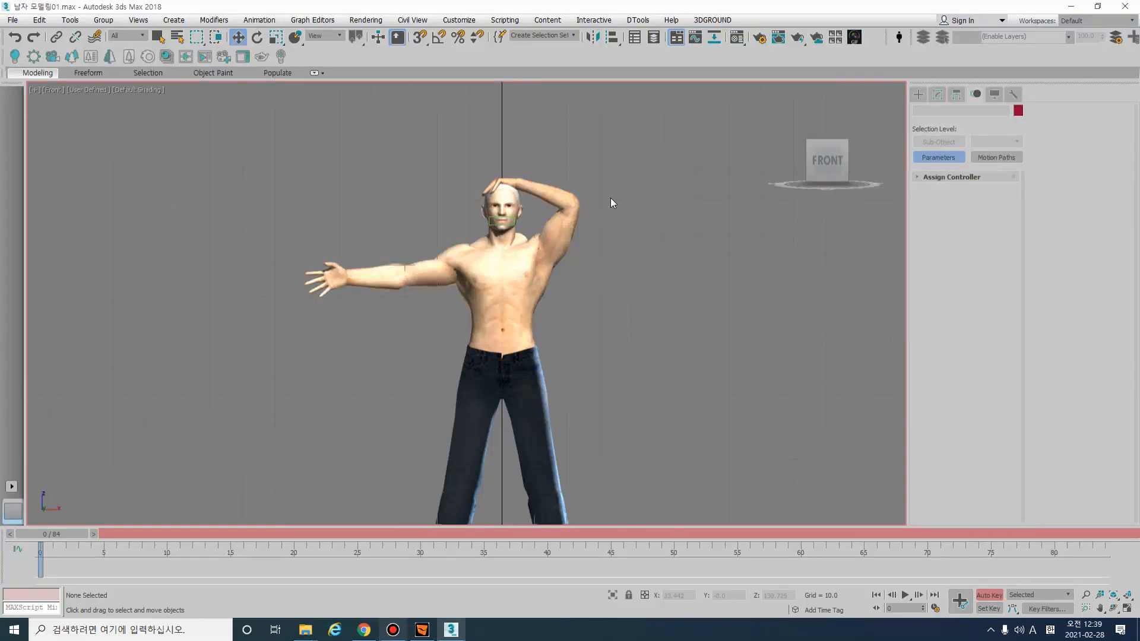
left_click(544, 188)
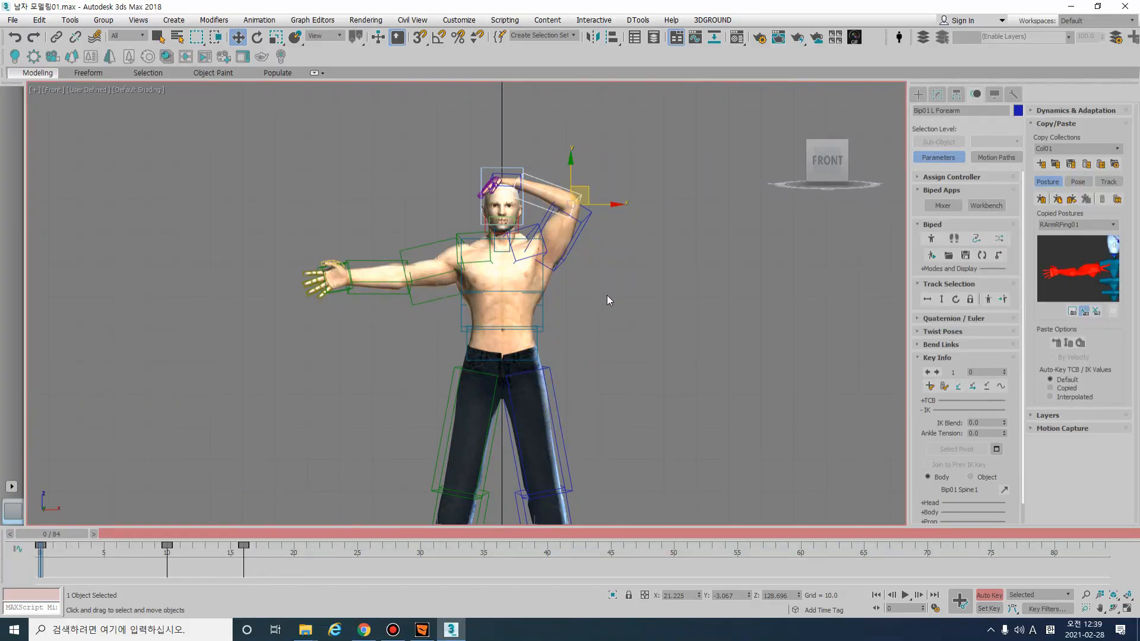
left_click(919, 95)
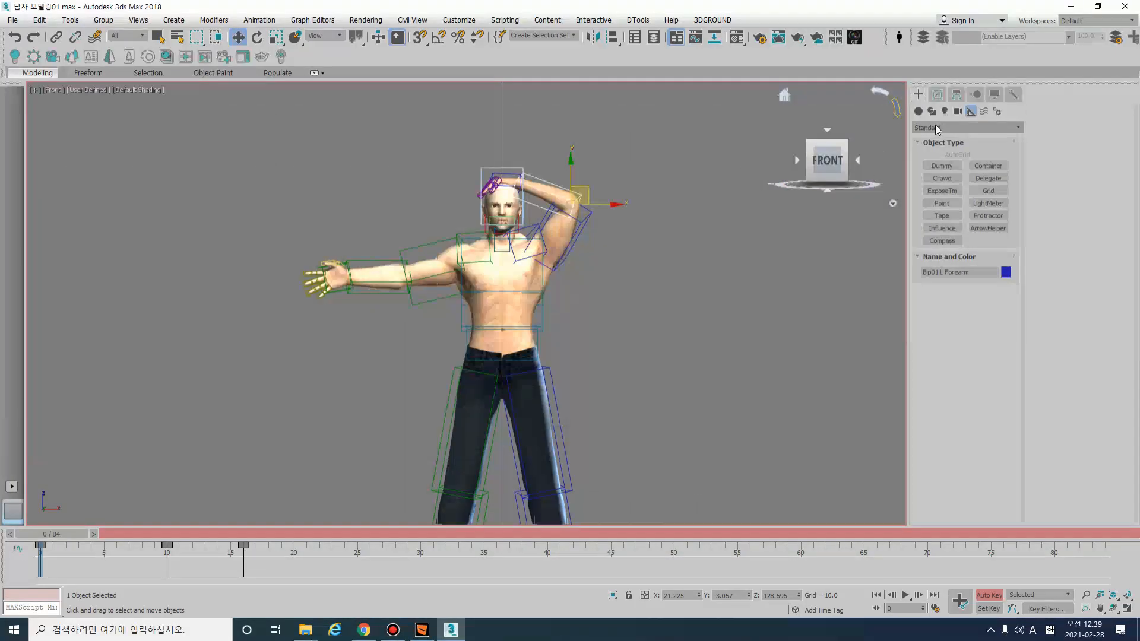
left_click(938, 202)
left_click(931, 350)
left_click(638, 195)
Step: Align the point helper to the left hand on top of the head
scroll(508, 177, "up", 3)
key("alt+a")
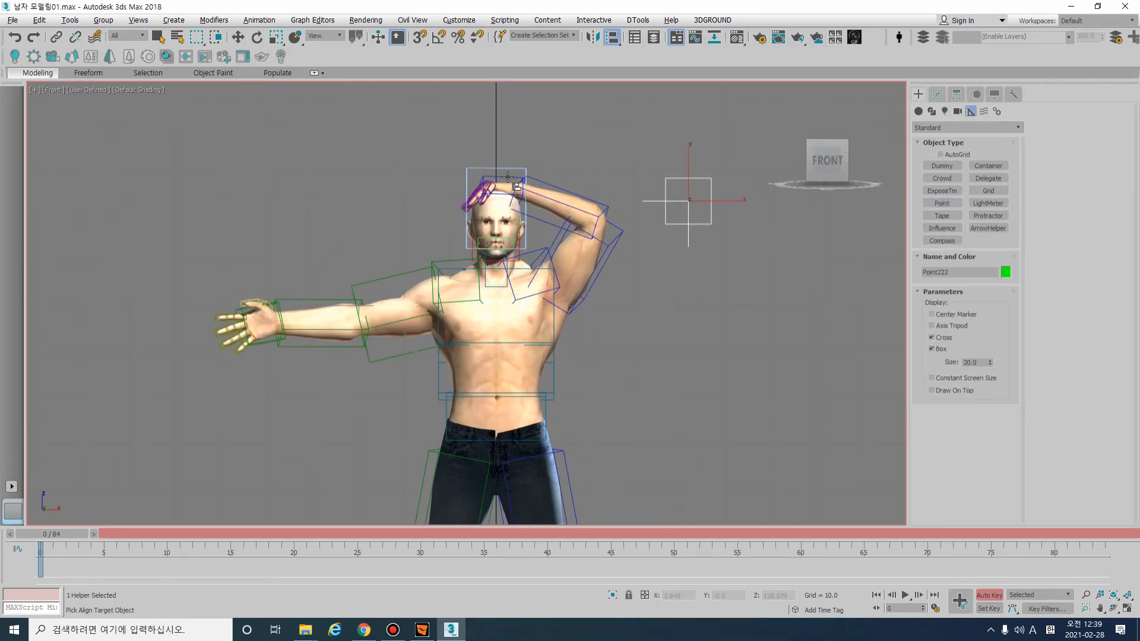
left_click(508, 177)
left_click(528, 349)
left_click(558, 349)
left_click(571, 410)
Step: Scale the point helper to a flatter box at the left hand
key("r")
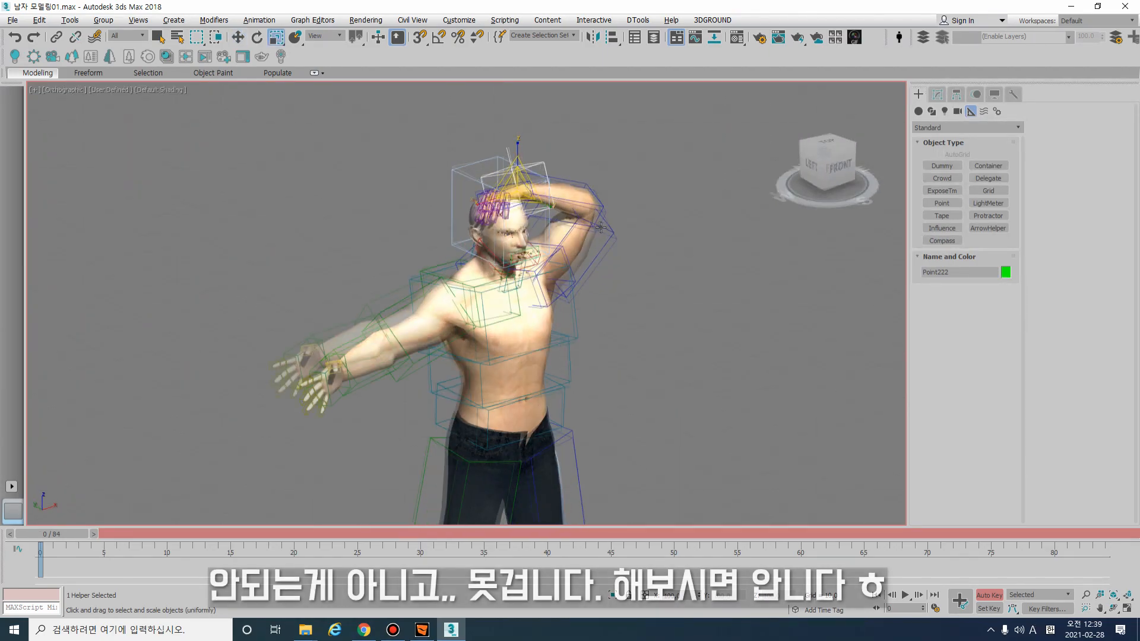
middle_click_drag(515, 164, 550, 172, "alt")
mouse_move(509, 157)
left_mouse_down()
mouse_move(516, 179)
mouse_move(517, 169)
left_mouse_up()
middle_click_drag(517, 170, 458, 148, "alt")
key("f")
middle_click_drag(580, 178, 649, 304)
Step: Assign the point helper as the left hand's IK object and set a planted key at frame 0
left_click(520, 215)
scroll(520, 215, "up", 3)
left_click(514, 216)
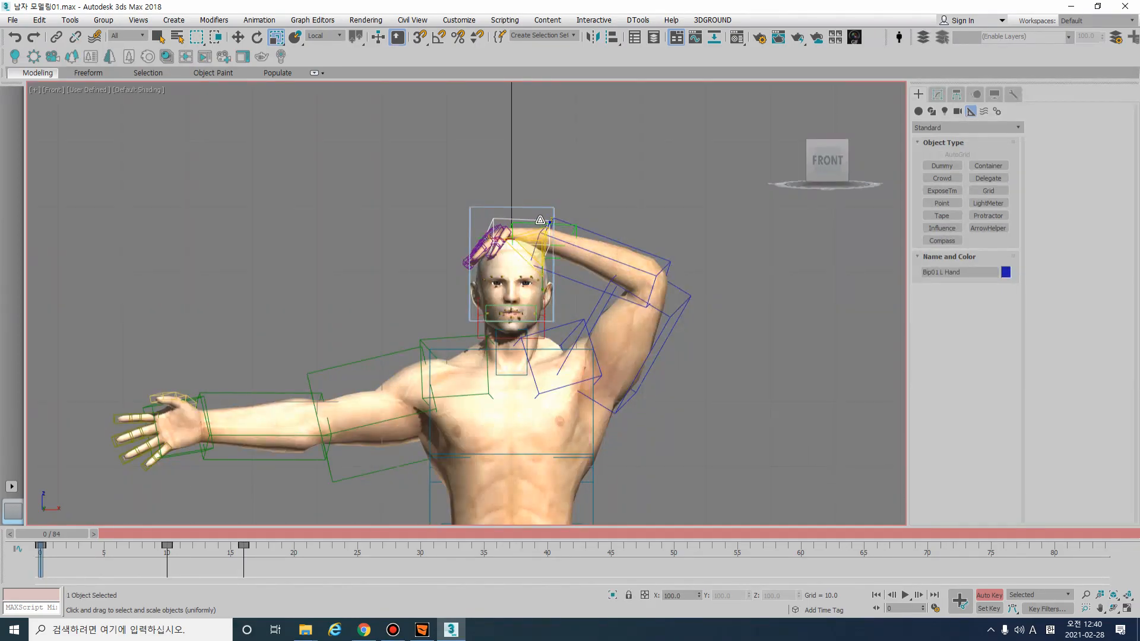
key("w")
left_click(975, 94)
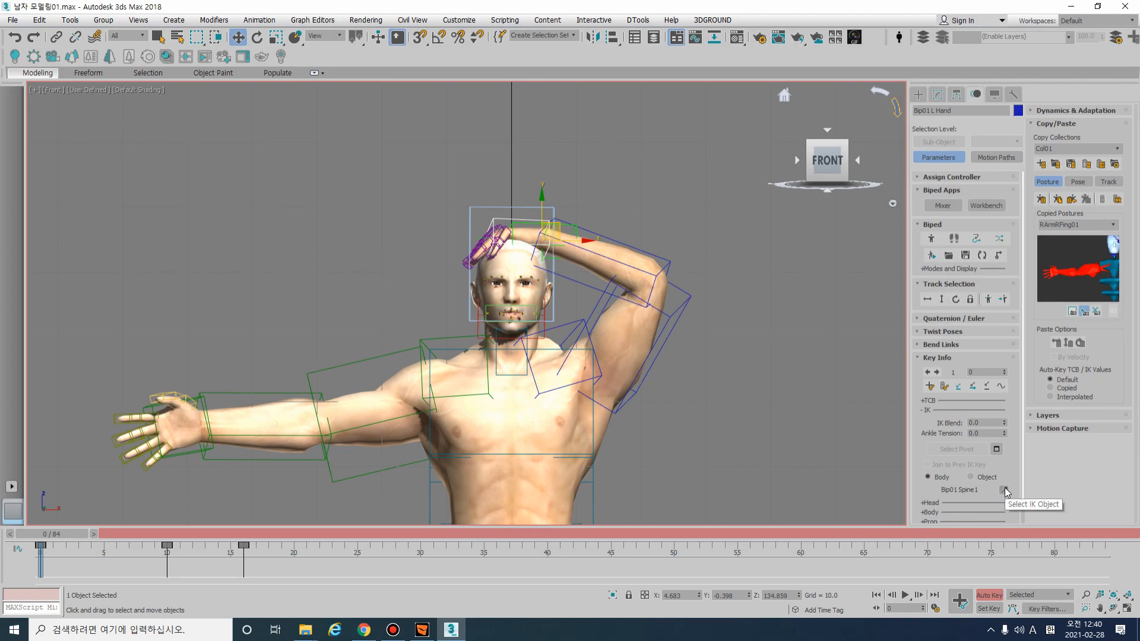
left_click(1005, 491)
scroll(571, 222, "up", 3)
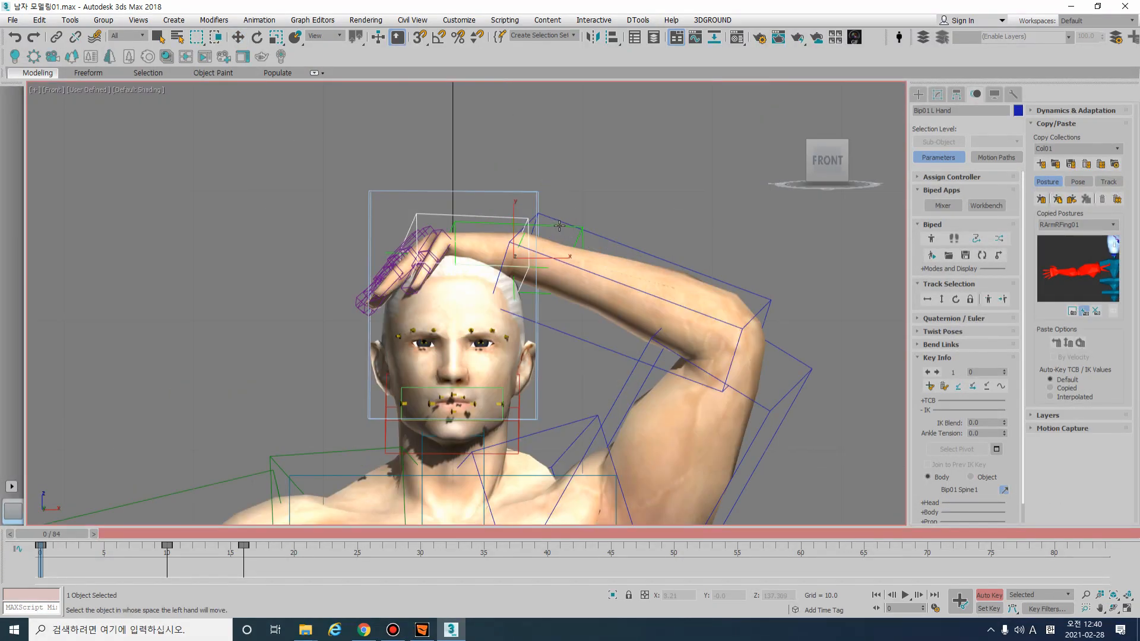
left_click(559, 226)
scroll(612, 287, "down", 3)
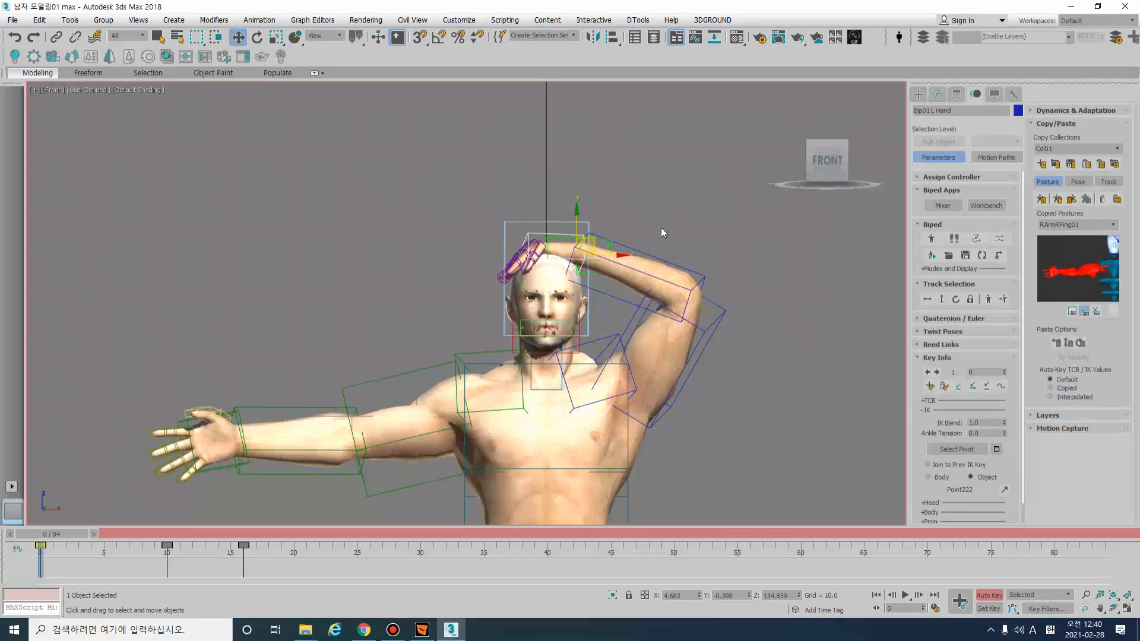
Step: Move and rotate the point helper away from the head and bring it back to test the left hand's link
left_click(588, 218)
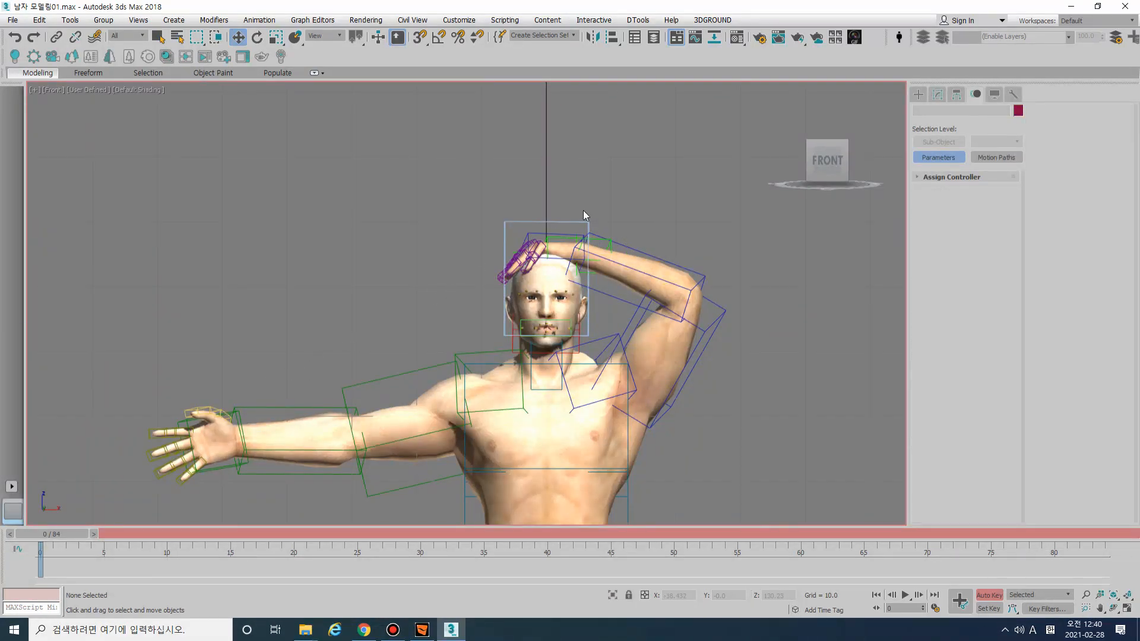
left_click(536, 232)
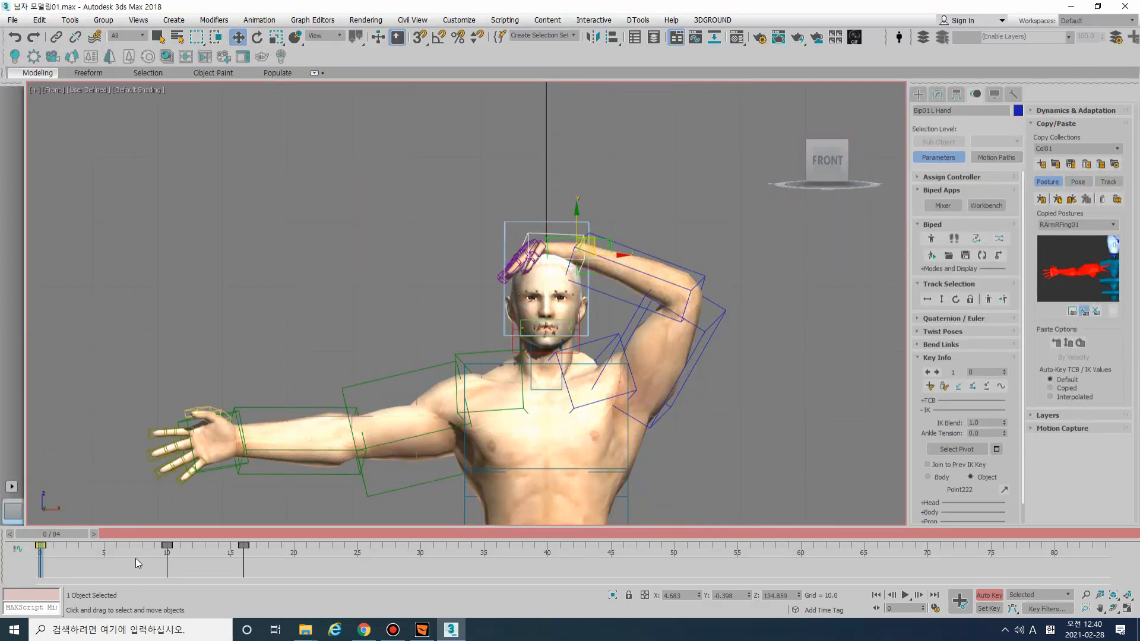
left_click(598, 240)
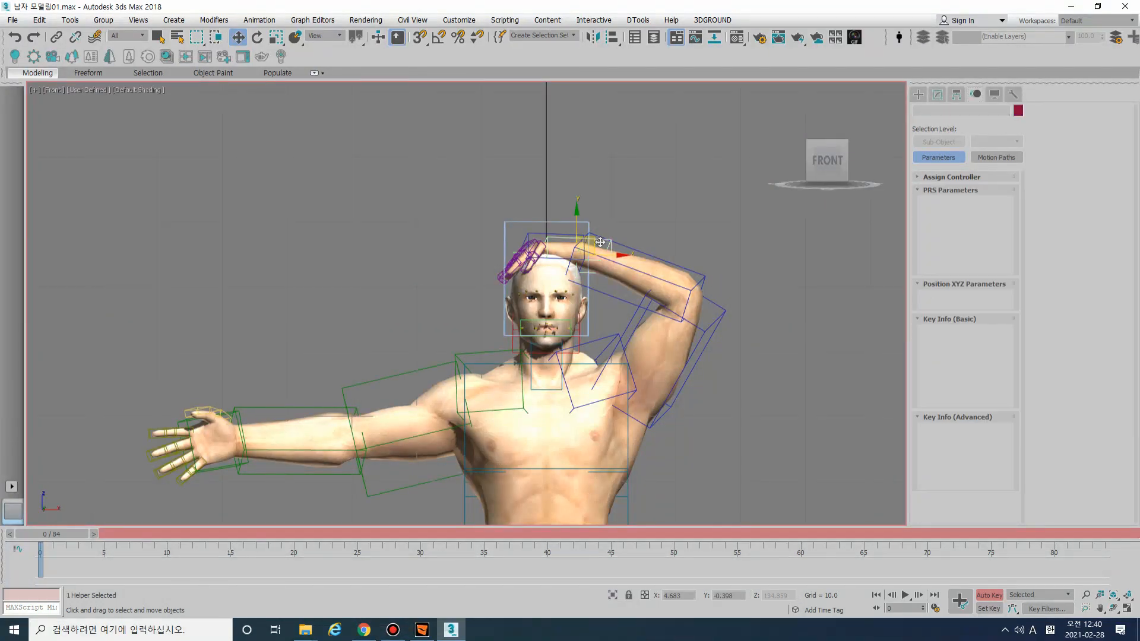
mouse_move(596, 234)
left_mouse_down()
mouse_move(644, 181)
mouse_move(727, 238)
mouse_move(673, 184)
mouse_move(689, 190)
mouse_move(655, 267)
mouse_move(602, 291)
mouse_move(691, 254)
mouse_move(628, 217)
mouse_move(700, 226)
mouse_move(585, 229)
mouse_move(593, 217)
left_mouse_up()
key("e")
right_click(691, 254)
key("w")
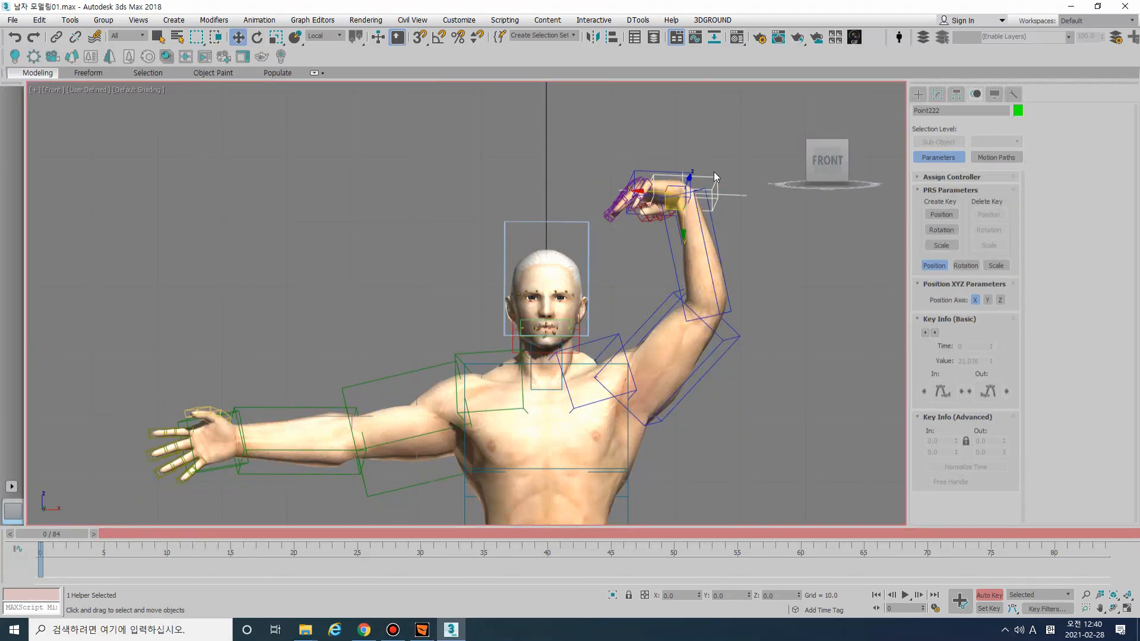
left_click_drag(704, 186, 574, 227)
Step: Apply a Link Constraint from the point helper to Bip01 Head at frame 0
left_click(254, 21)
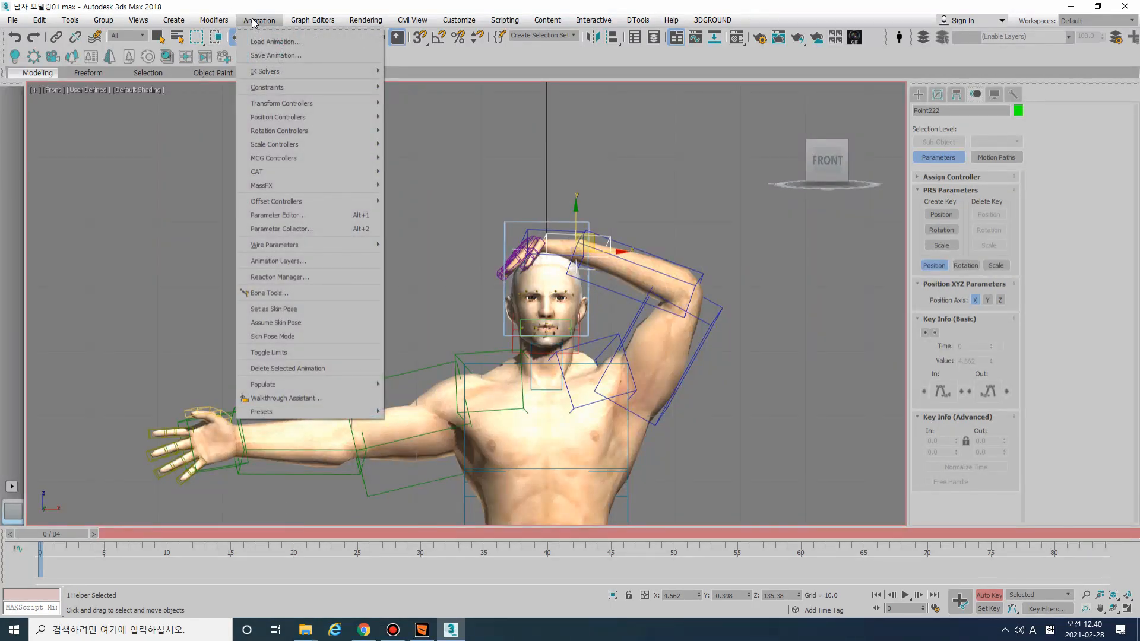
mouse_move(268, 90)
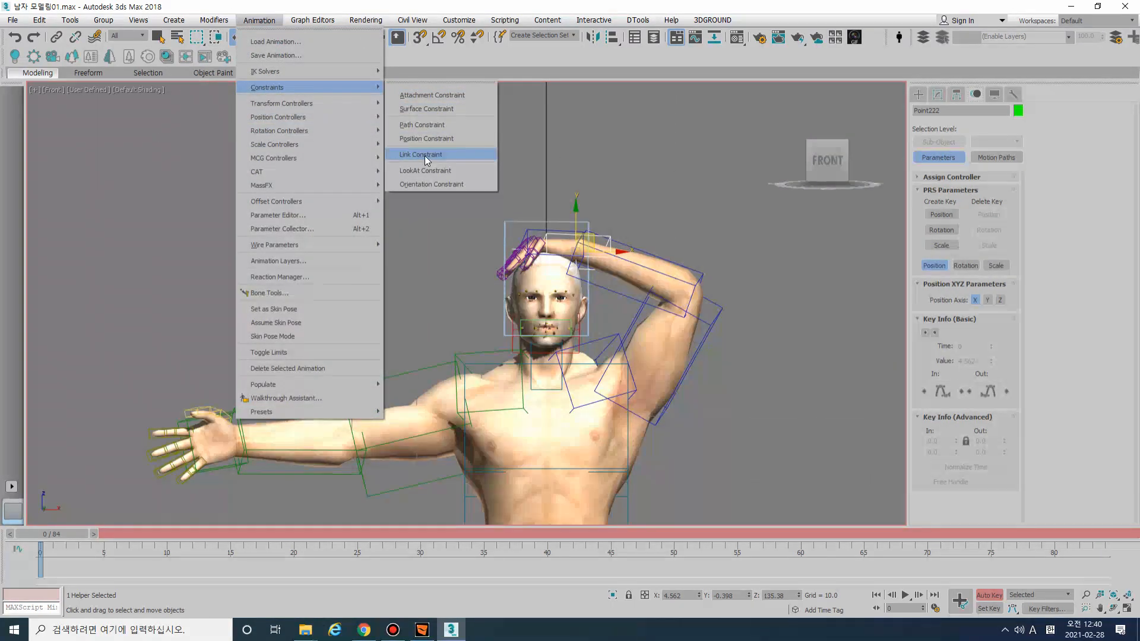
left_click(425, 155)
left_click(510, 225)
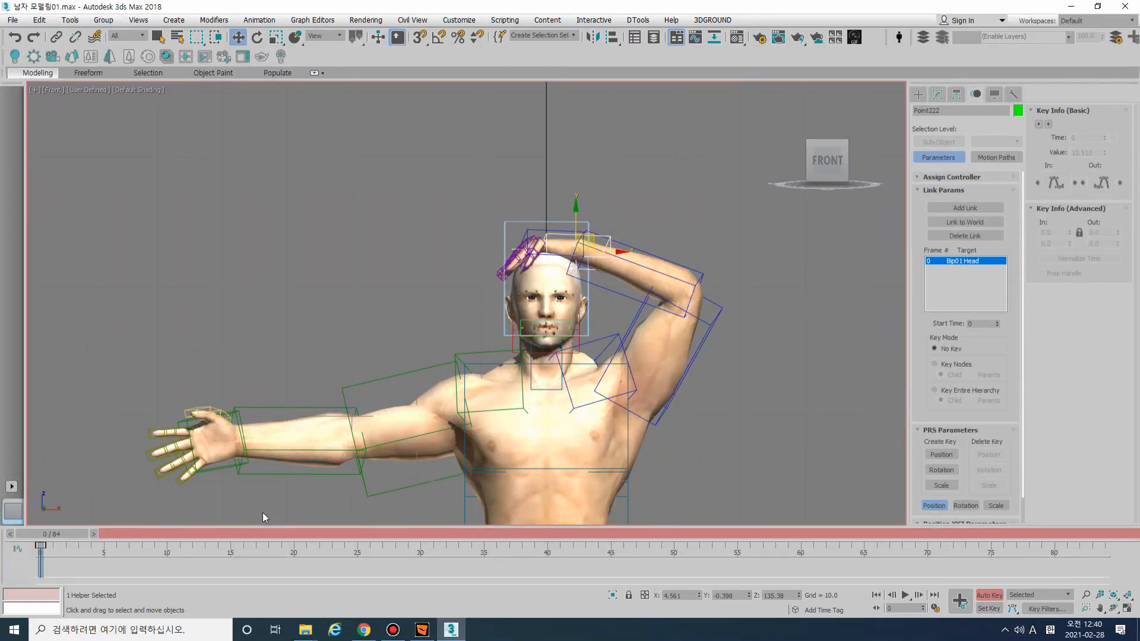
Step: Select the lower spine and scrub between frames 20 and 16 to check that the left hand follows the head
left_click(299, 536)
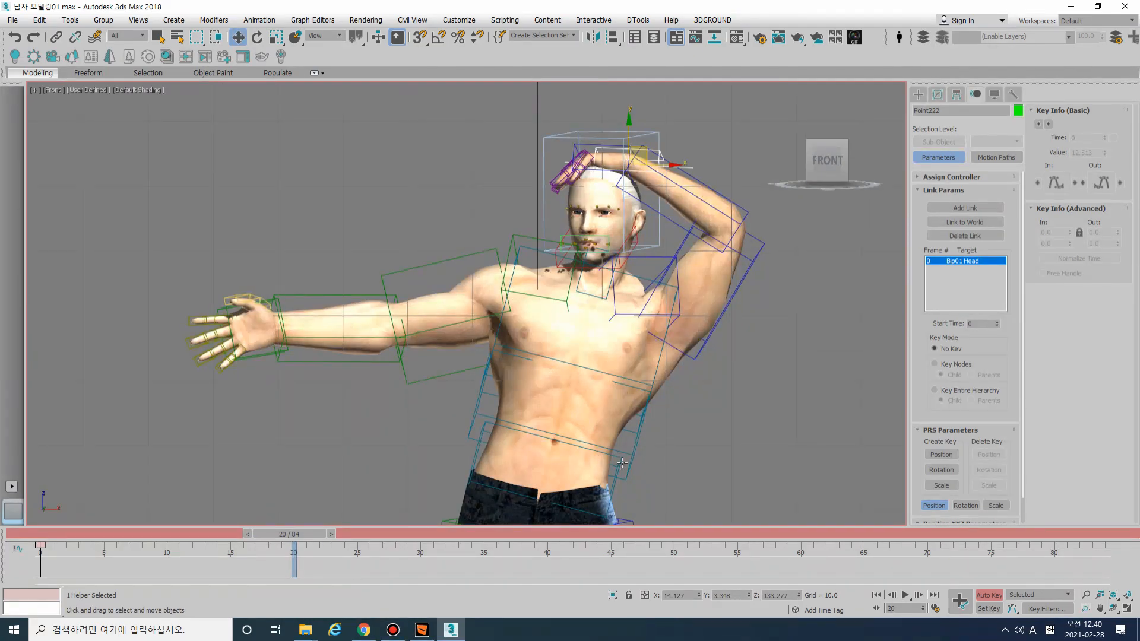
left_click(471, 480)
left_click_drag(316, 534, 277, 536)
key("w")
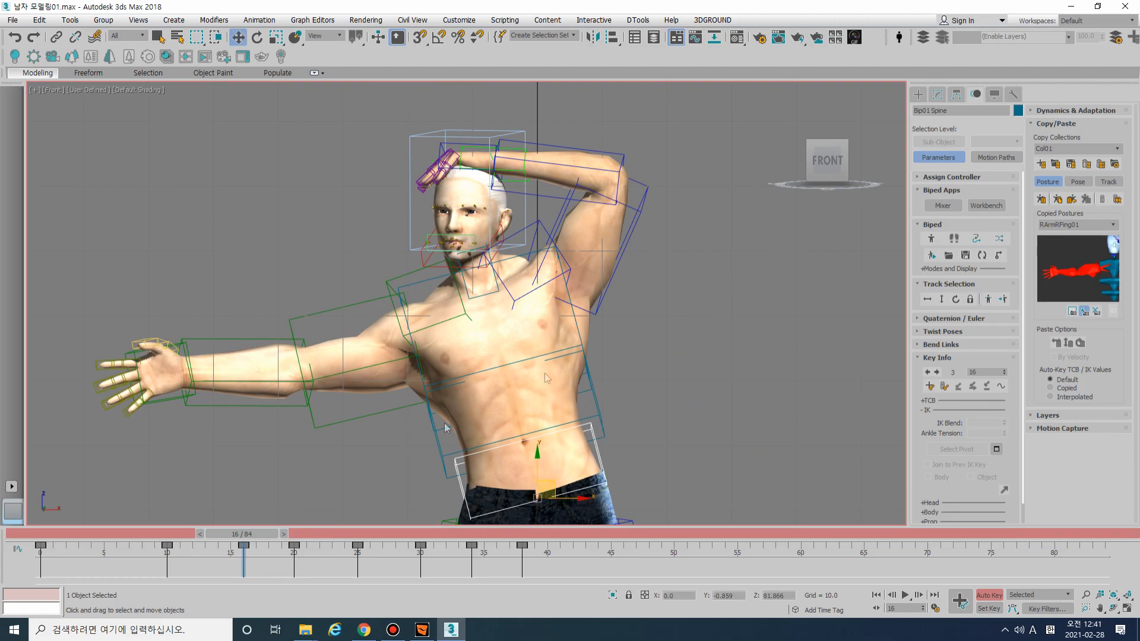
Step: Add Bip01 Spine as the point helper's second link target at frame 16
left_click(465, 146)
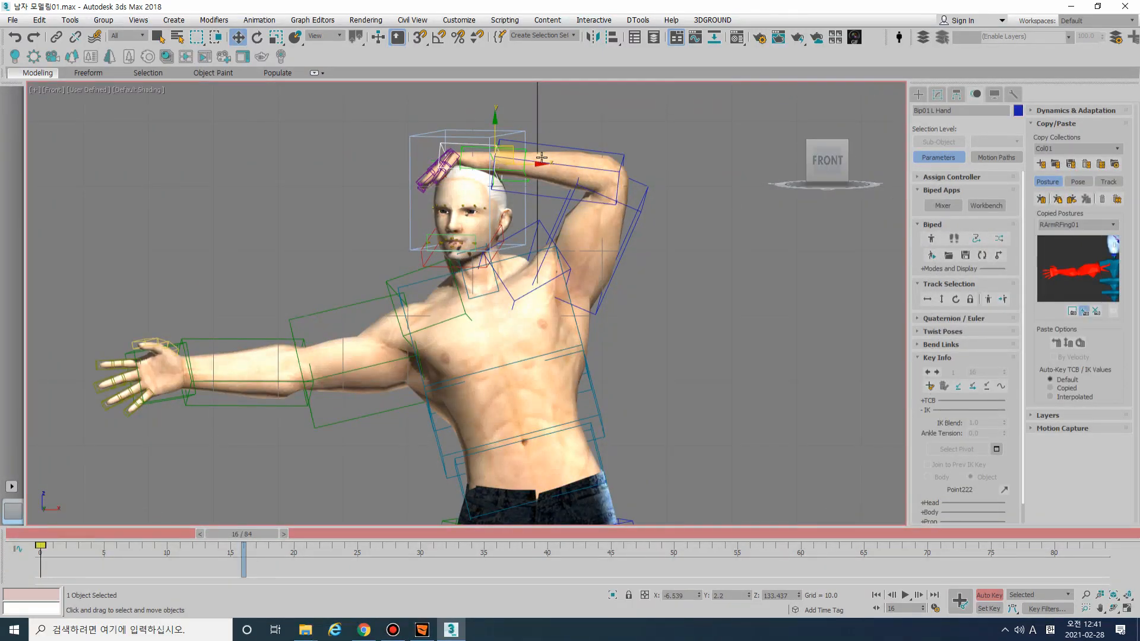
left_click(519, 182)
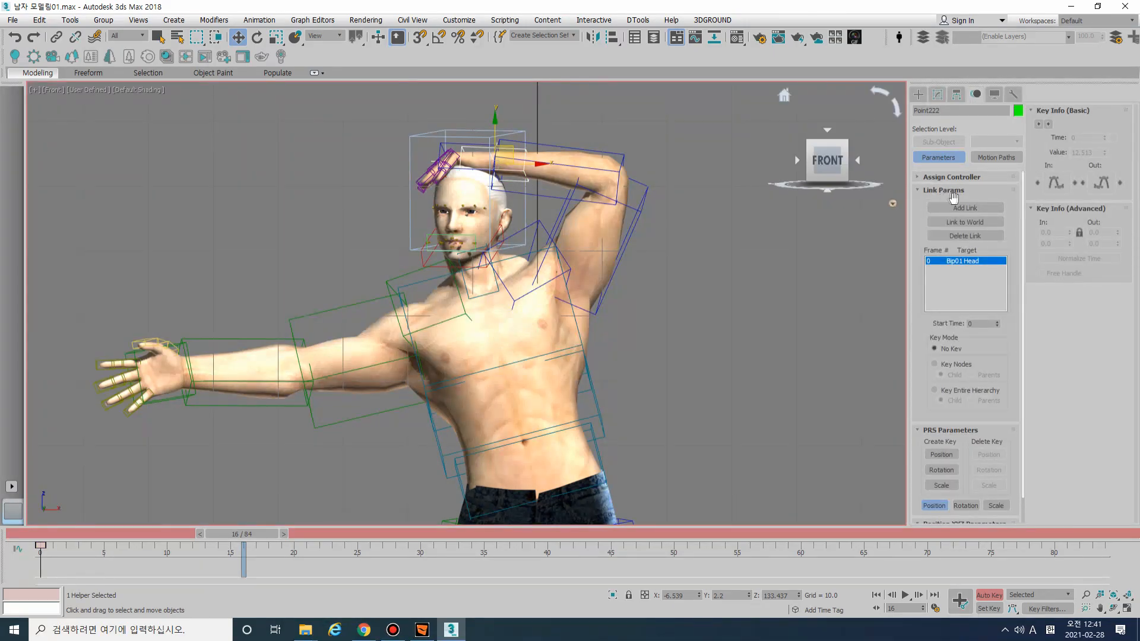
left_click(964, 207)
left_click(597, 444)
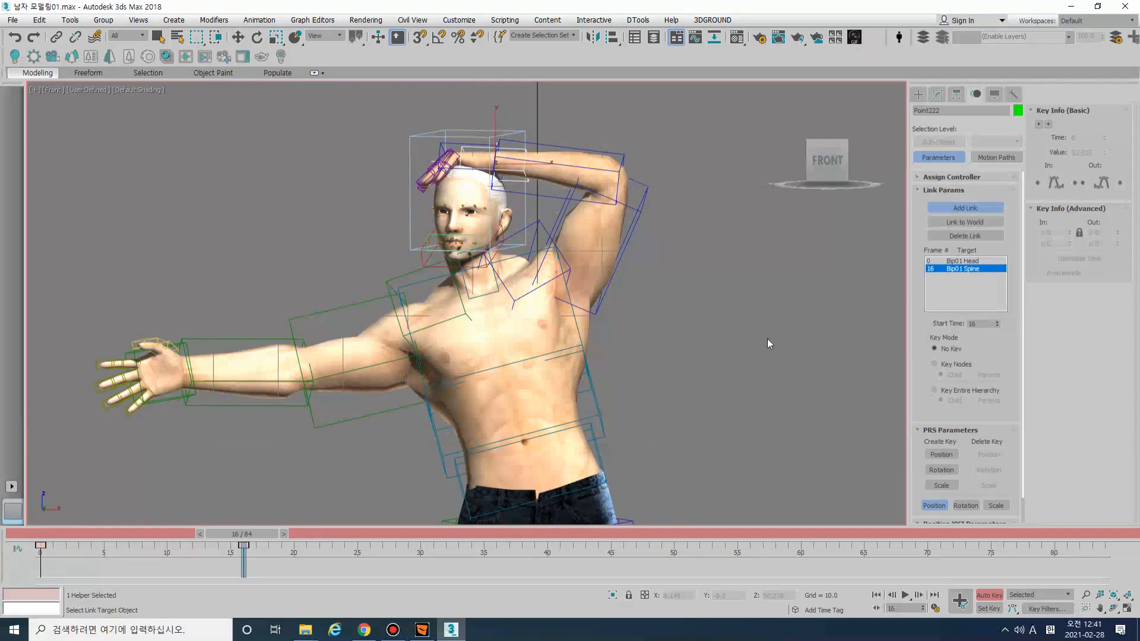
key("w")
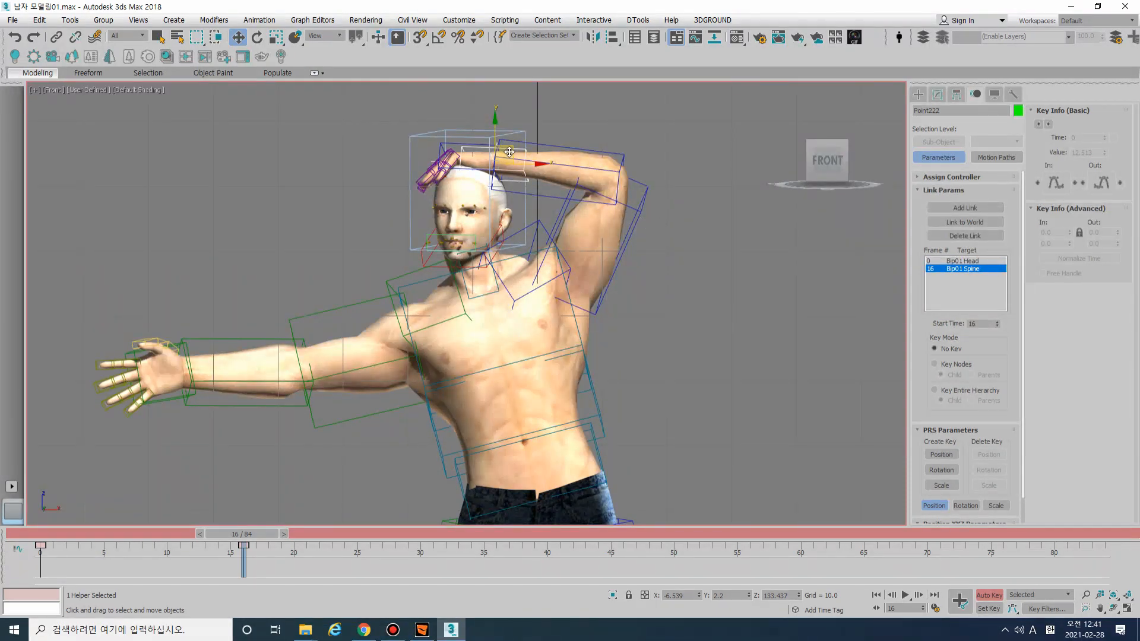
Step: Move and rotate the point helper at frame 16 so the left hand rests on the waist
left_click_drag(510, 152, 648, 466)
key("e")
left_click_drag(658, 412, 604, 425)
key("w")
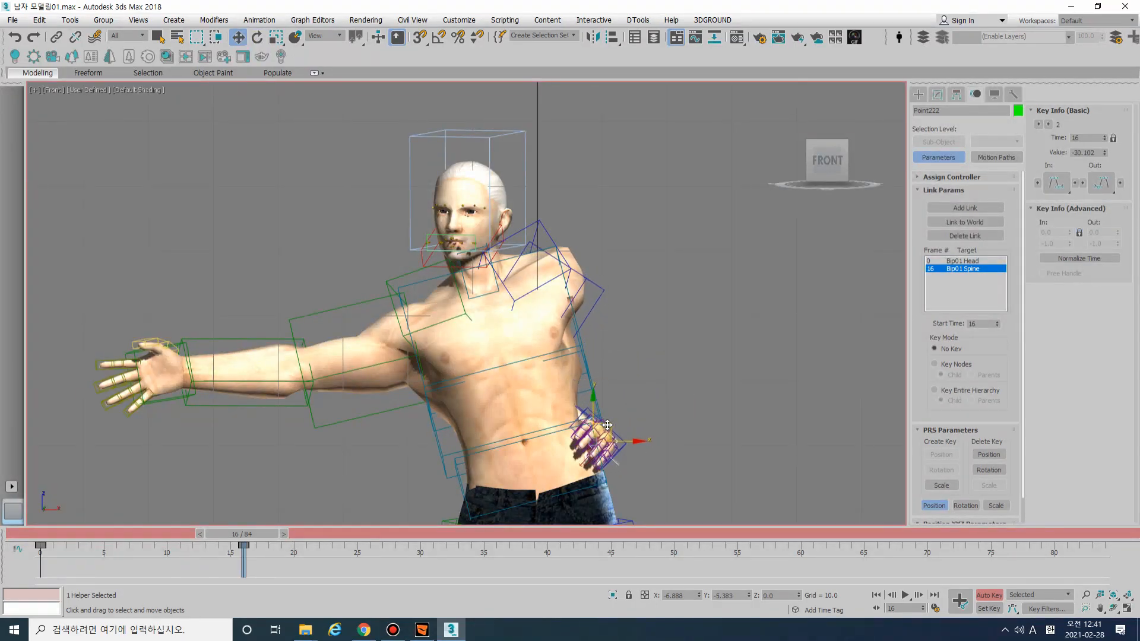
Step: Rotate the left upper arm at frame 16 so the elbow points outward, and undo the excess rotation
left_click(609, 299)
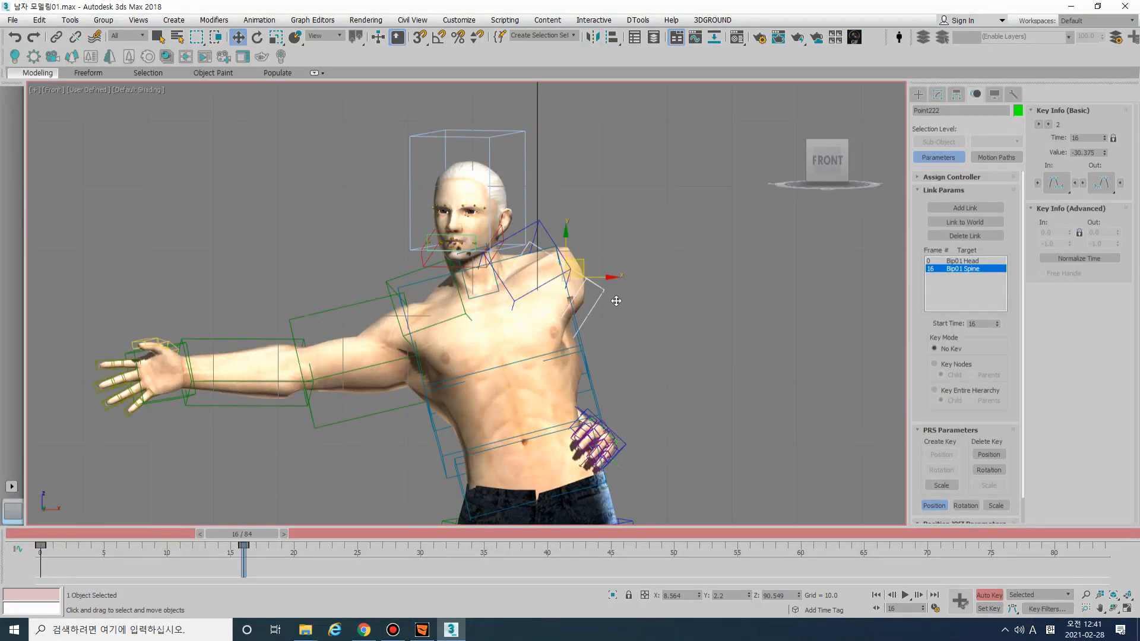
key("e")
left_click_drag(486, 382, 537, 377)
left_click(571, 308)
left_click_drag(571, 305, 584, 420)
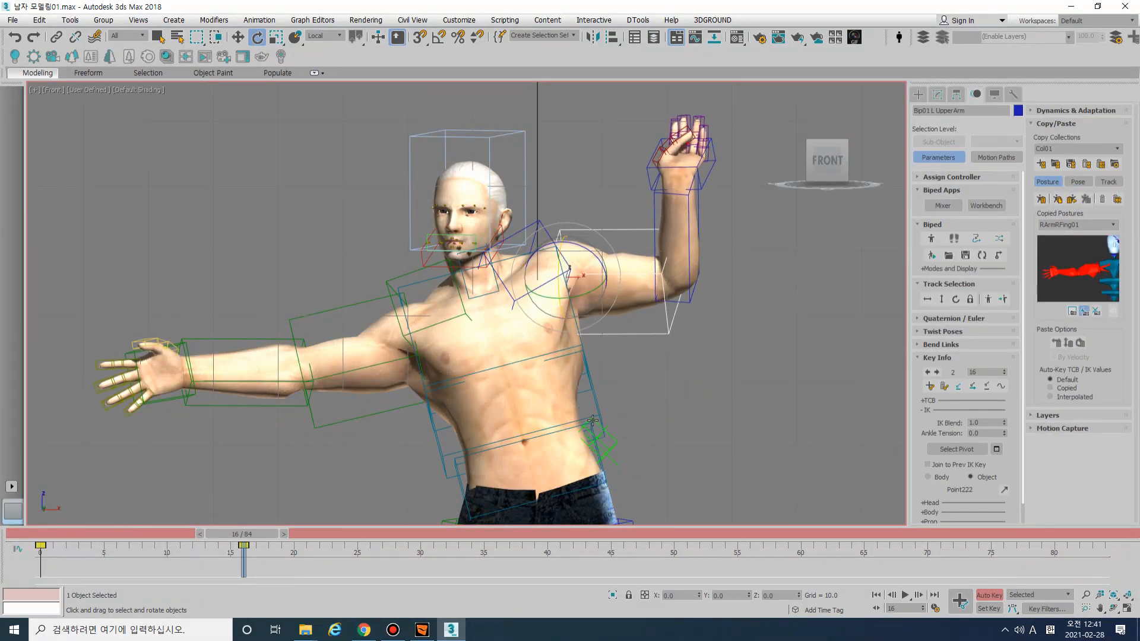
key("ctrl+z")
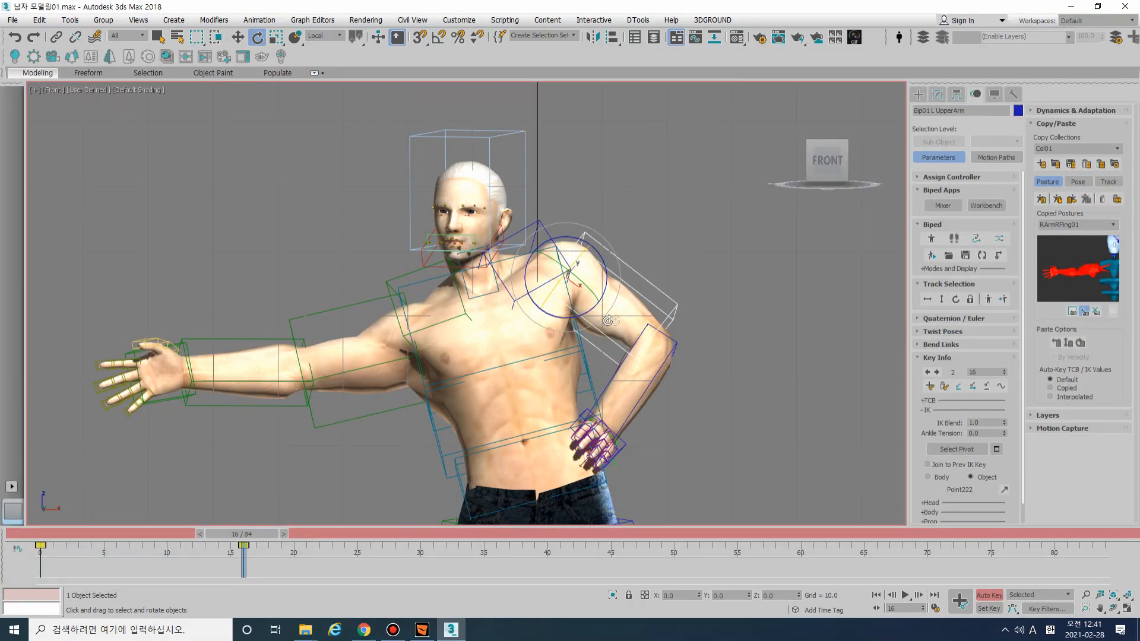
Step: Rotate the left hand at frame 16 to fit it against the waist
middle_click_drag(639, 331, 611, 384, "alt")
scroll(611, 385, "up", 5)
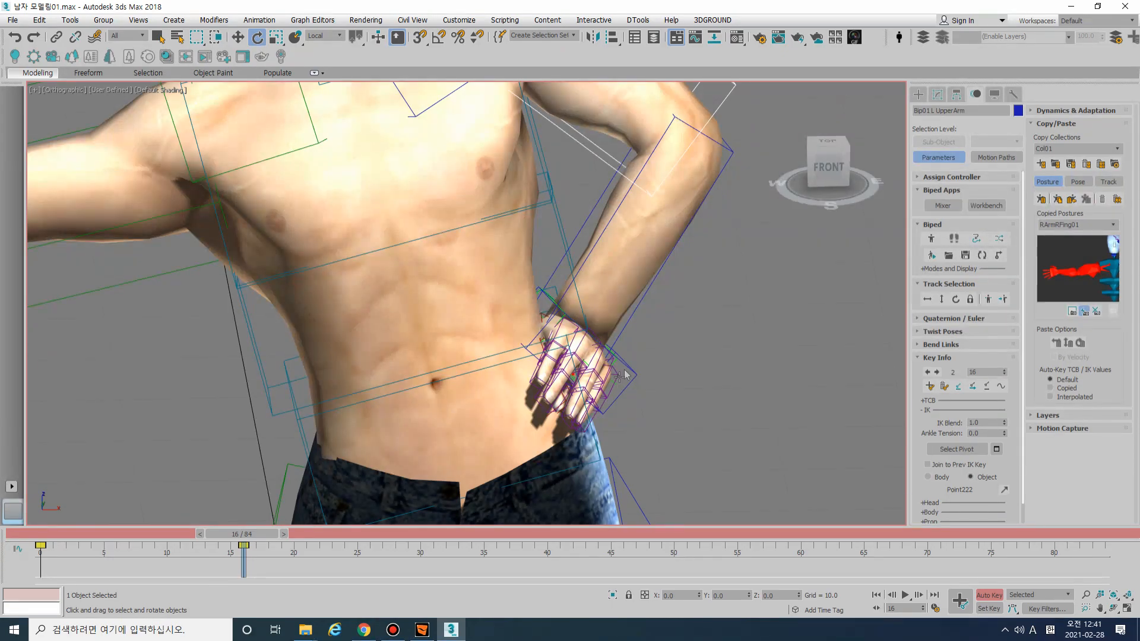
left_click(651, 295)
scroll(653, 309, "down", 5)
middle_click_drag(655, 323, 651, 301, "alt")
left_click(600, 324)
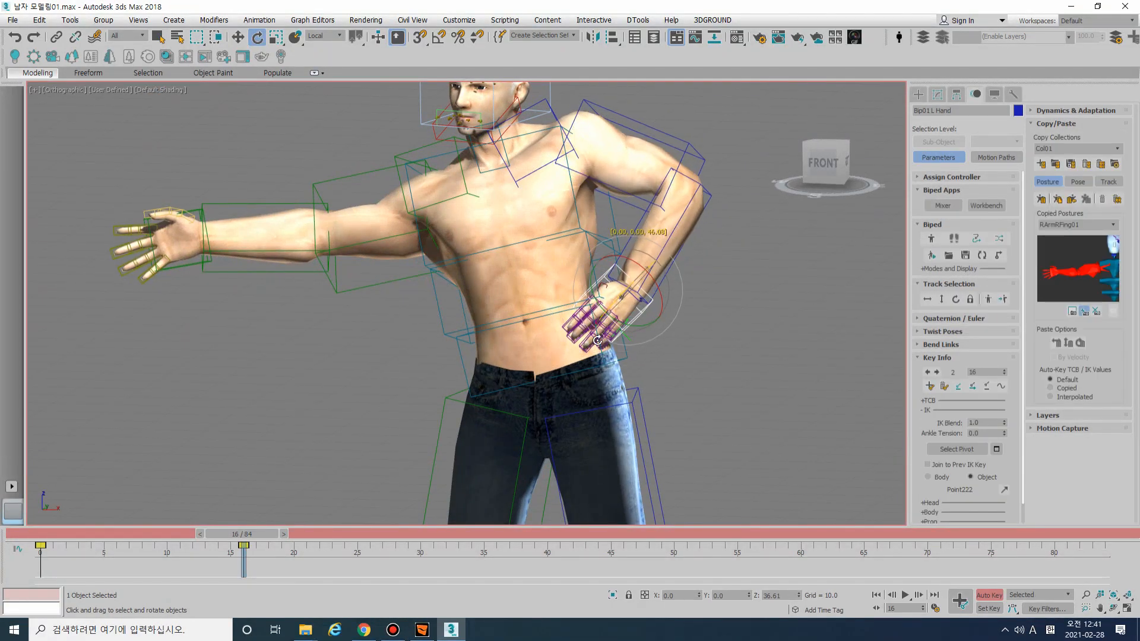
key("f")
scroll(519, 257, "up", 4)
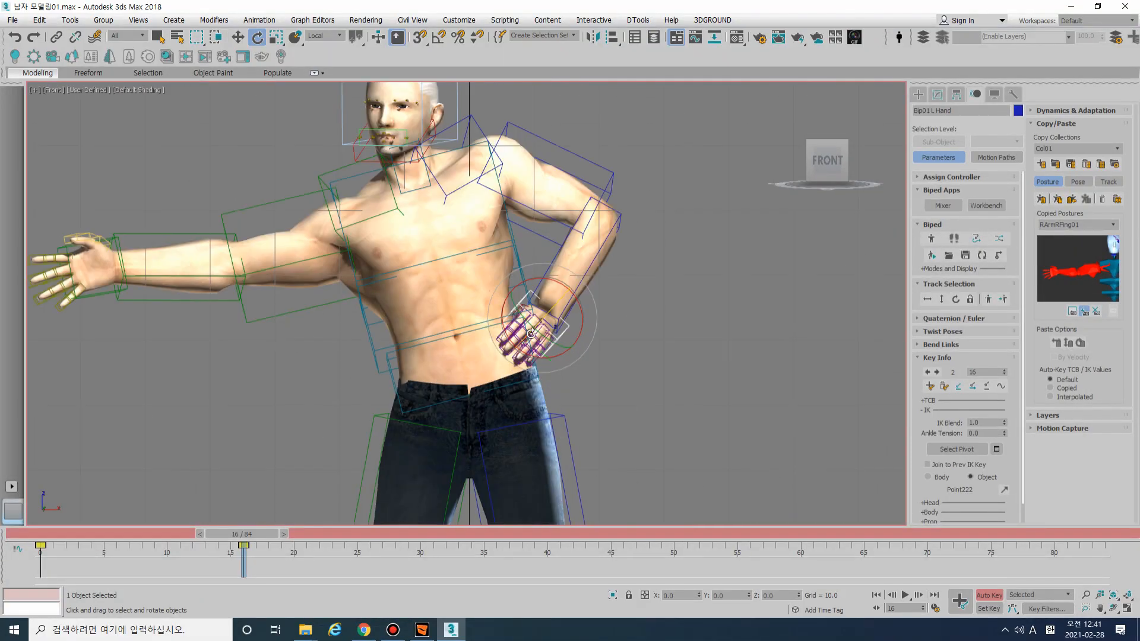
Step: Move the point helper at frame 0 so the left hand rests on top of the head again
left_click(546, 358)
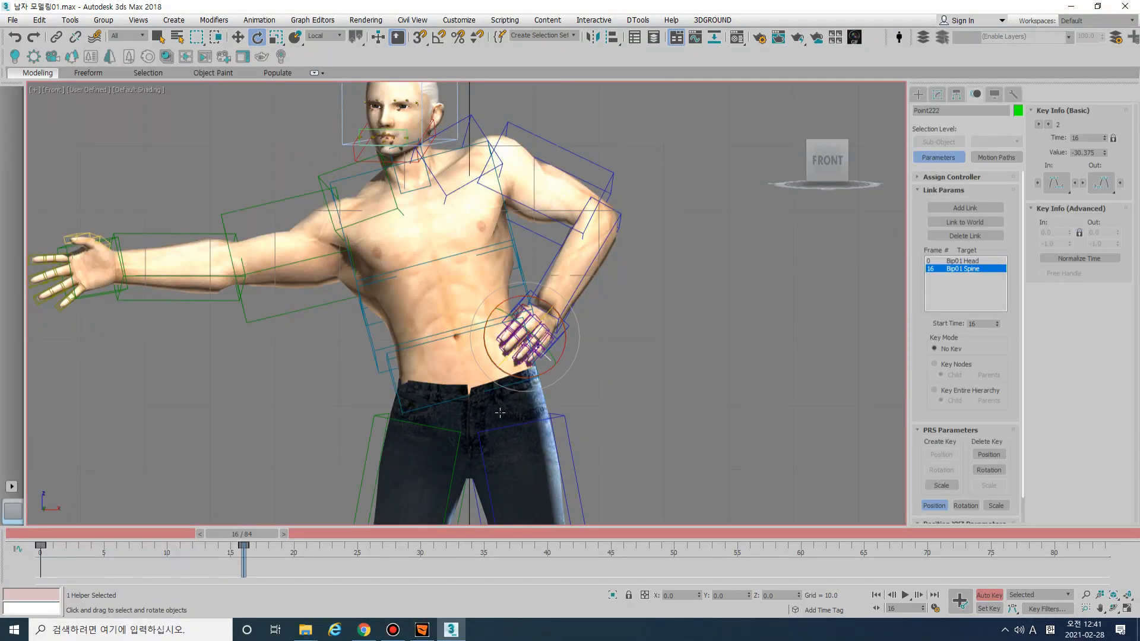
left_click(33, 534)
scroll(439, 390, "down", 4)
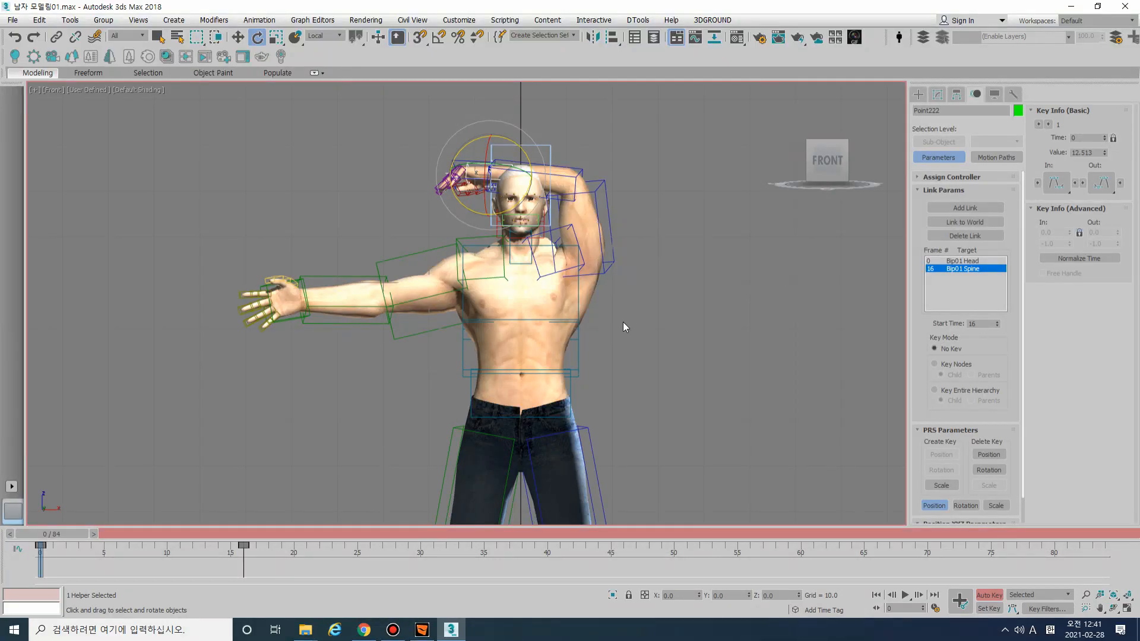
key("w")
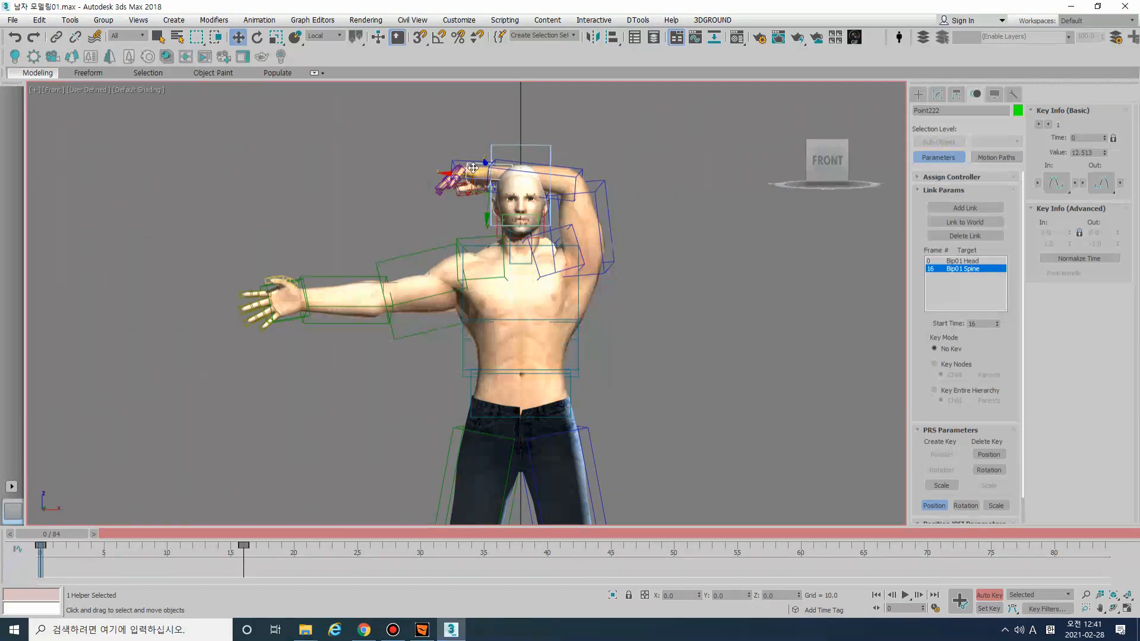
left_click_drag(475, 183, 502, 190)
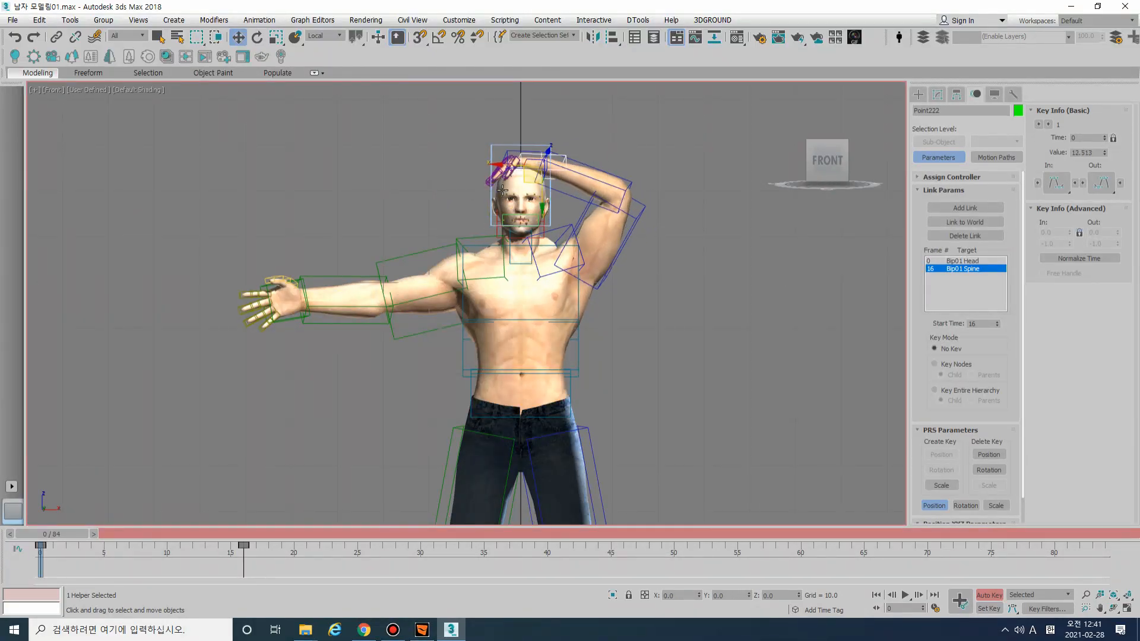
Step: Hide the Biped and play the animation to check the left hand's move from head to waist, returning to frame 0
left_click(251, 535)
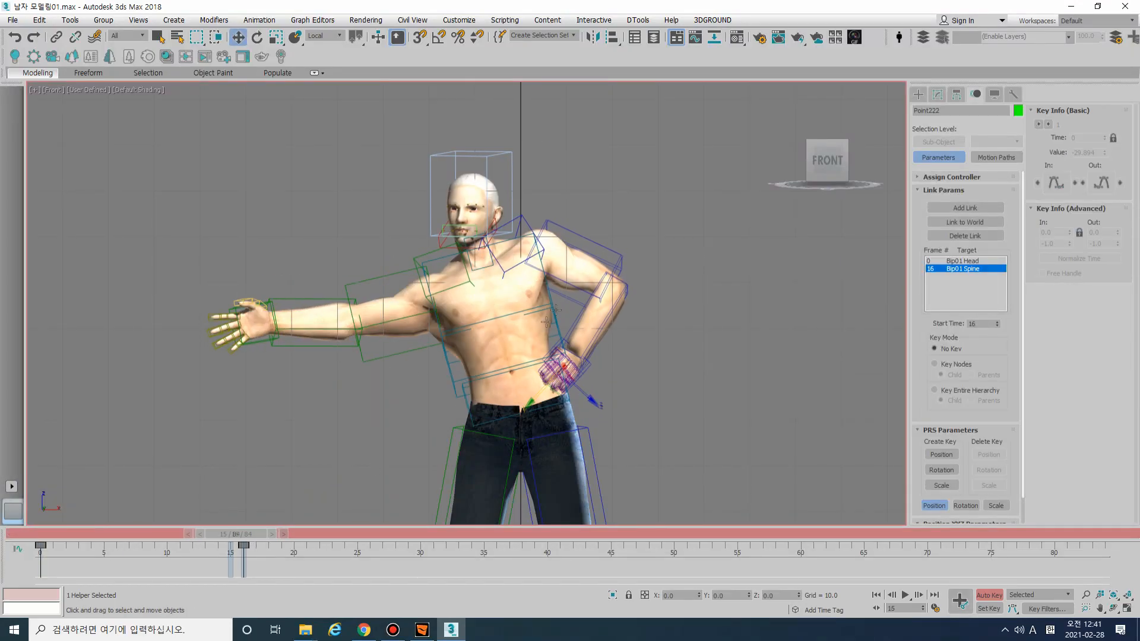
left_click(569, 232)
left_click(507, 173)
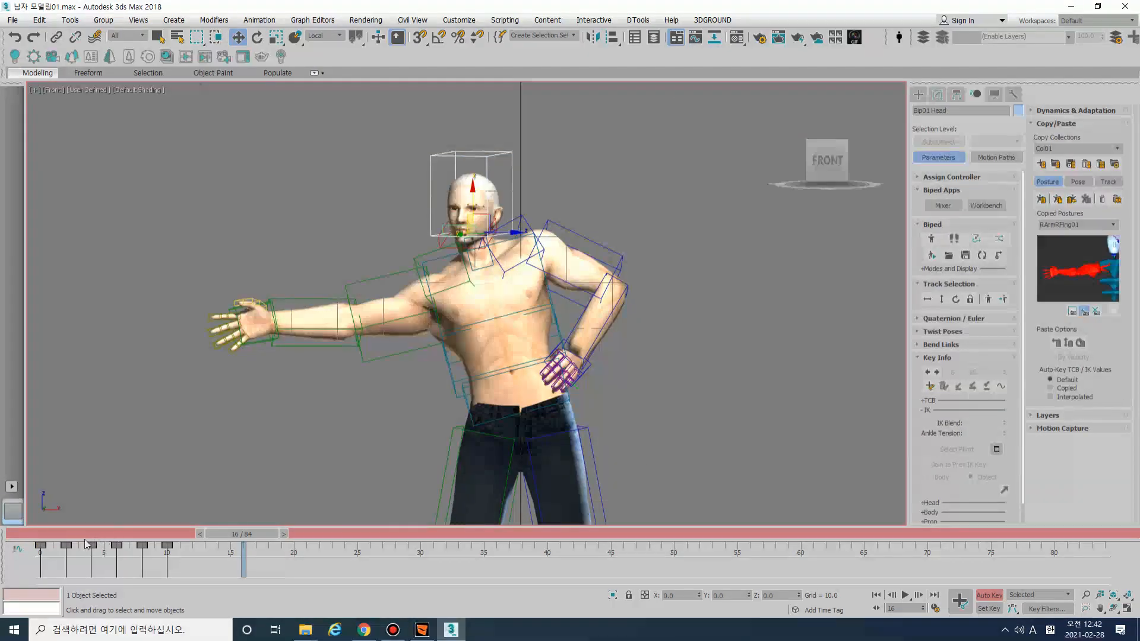
left_click(27, 536)
left_click(246, 292)
scroll(246, 291, "down", 2)
middle_click_drag(447, 308, 472, 289)
key("shift+b")
key("slash")
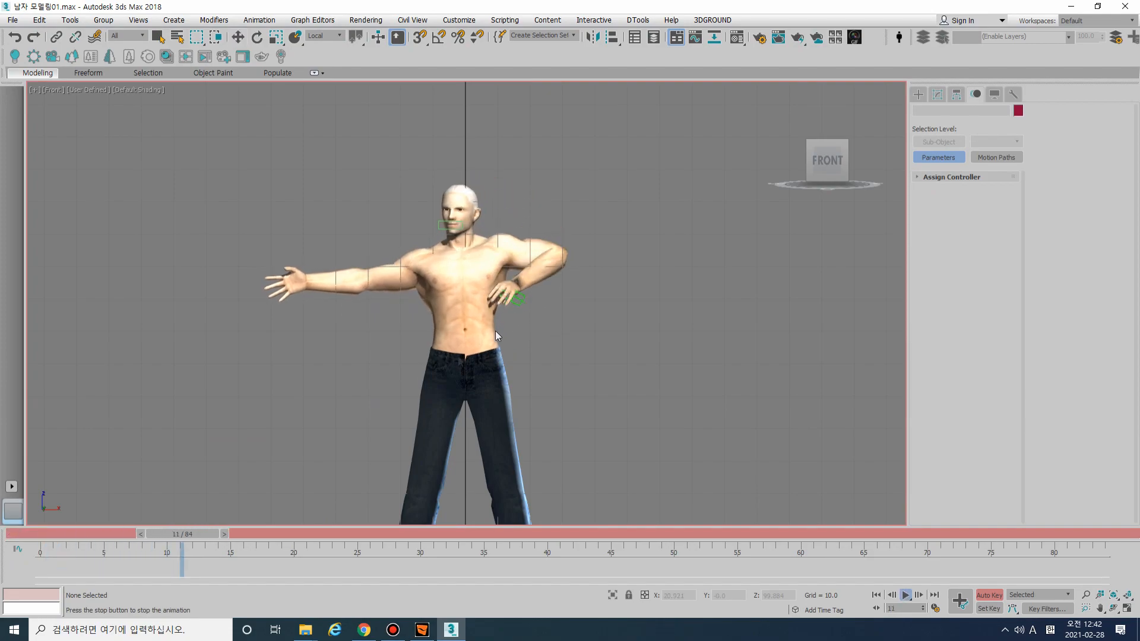
left_click(37, 535)
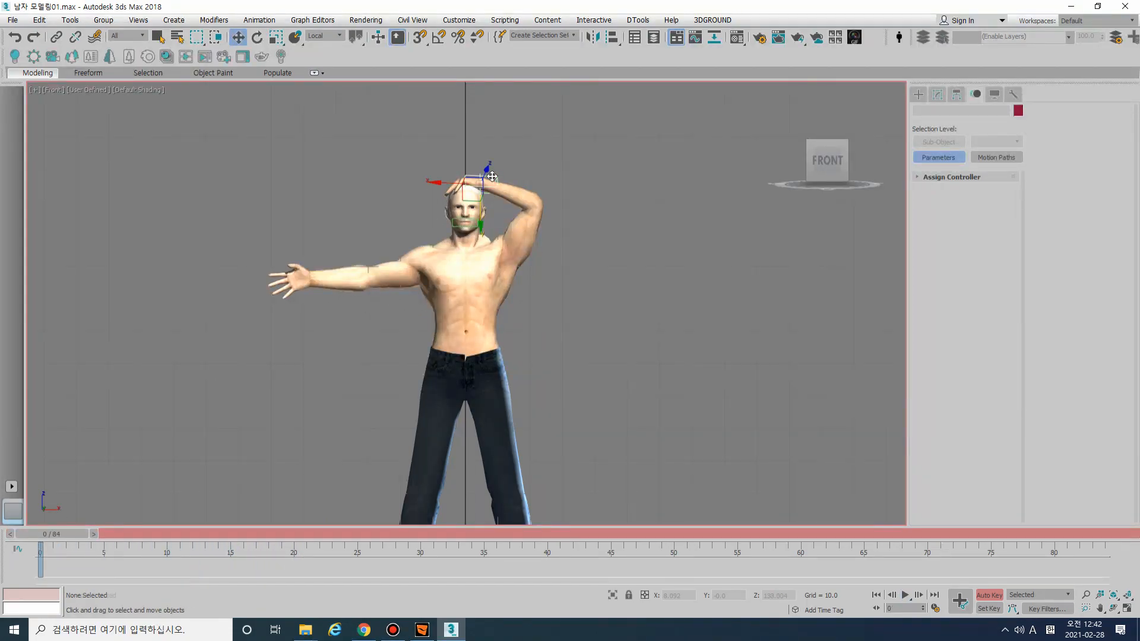
Step: Copy the point helper's frame 0 key to frame 10, with the Bip01 Head link starting at frame 10
left_click(492, 176)
scroll(453, 220, "up", 3)
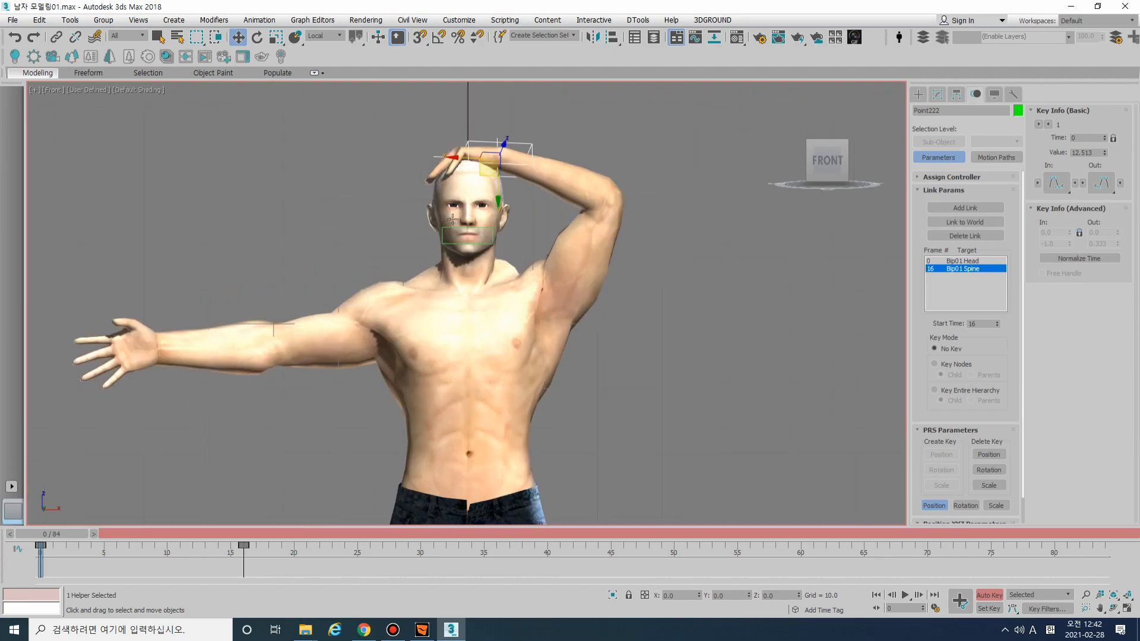
left_click(175, 533)
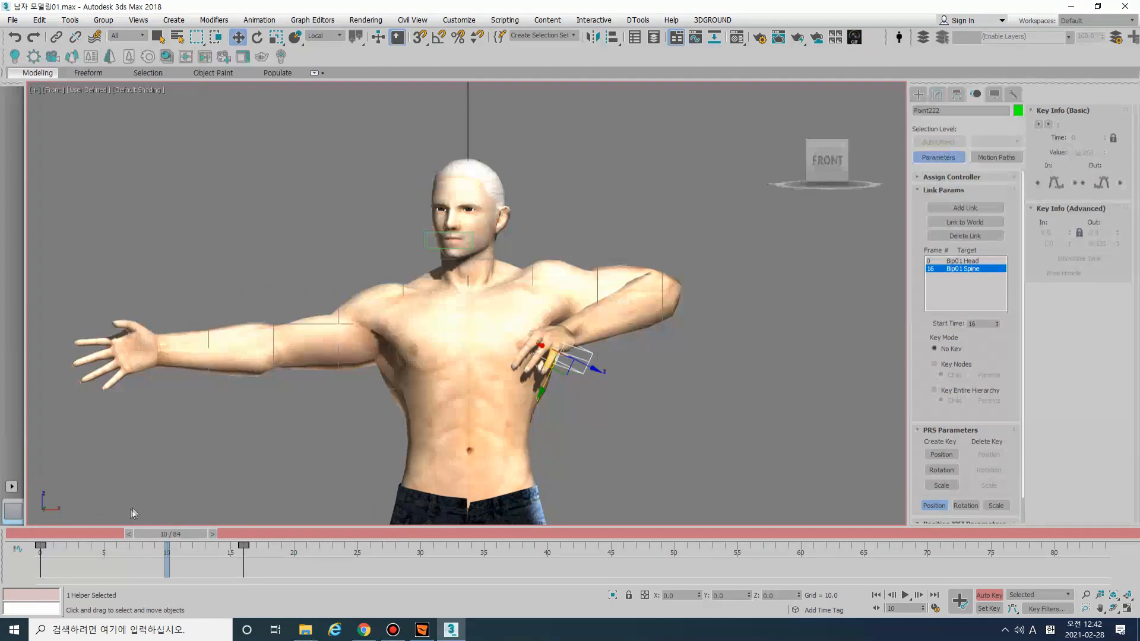
left_click_drag(40, 548, 166, 548, "shift")
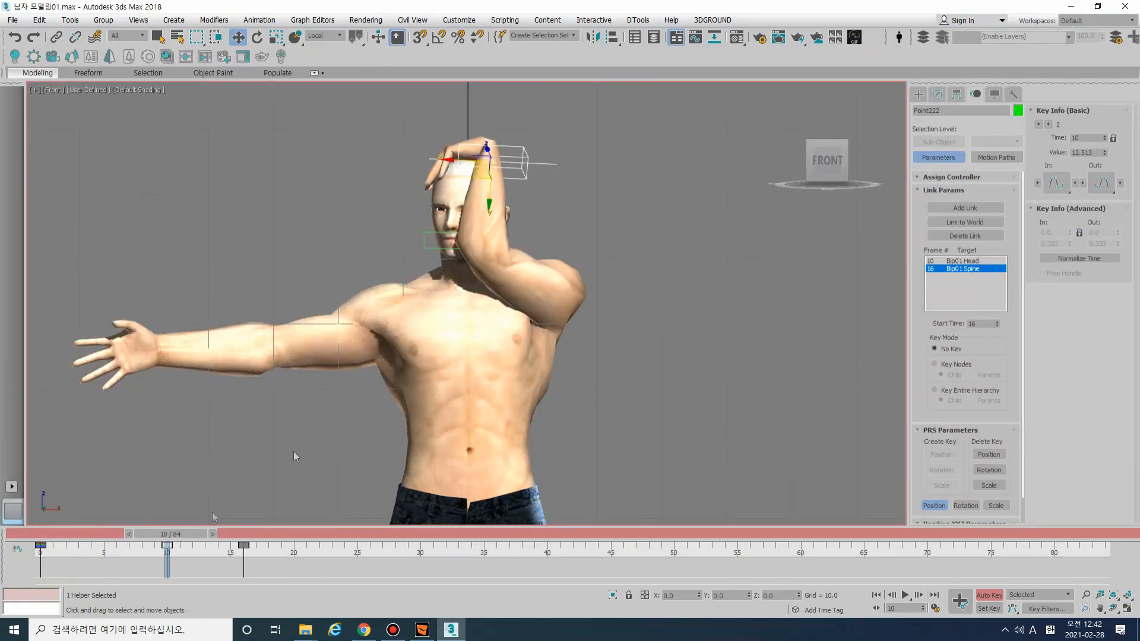
left_click(14, 534)
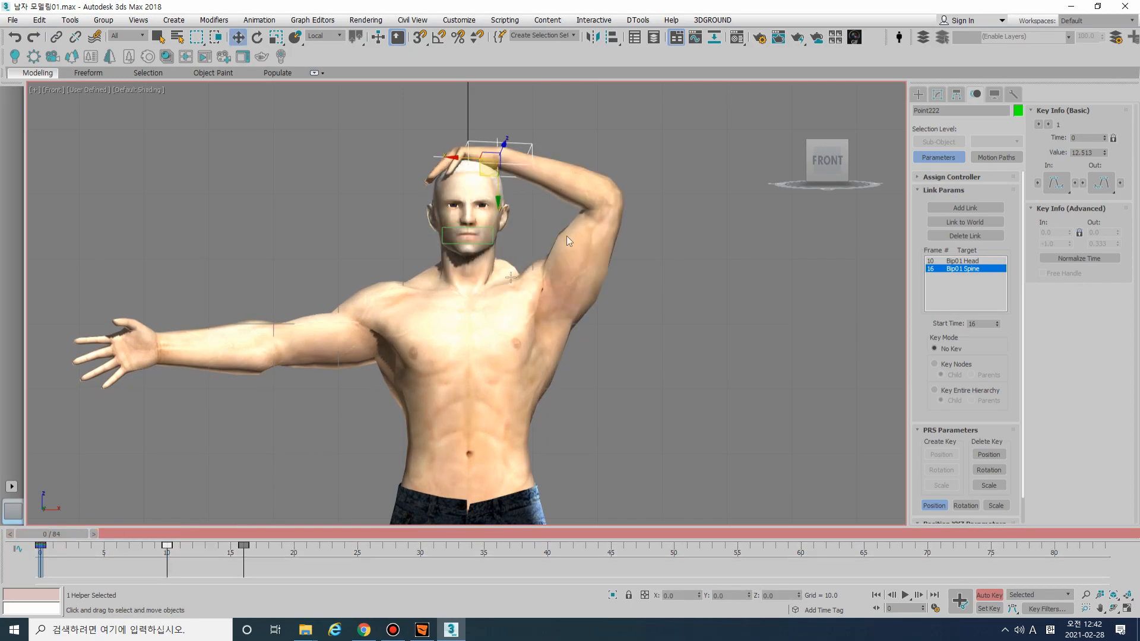
Step: Show the Biped and copy the left arm's planted key from frame 0 to frame 10
key("shift+b")
left_click(564, 168)
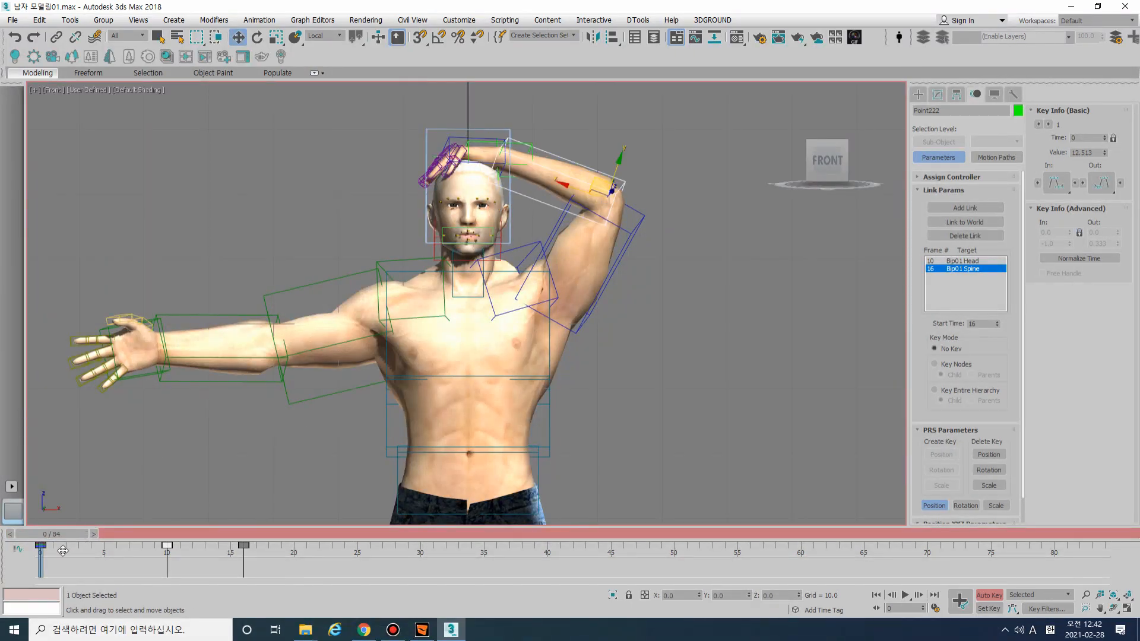
left_click_drag(41, 549, 169, 553, "shift")
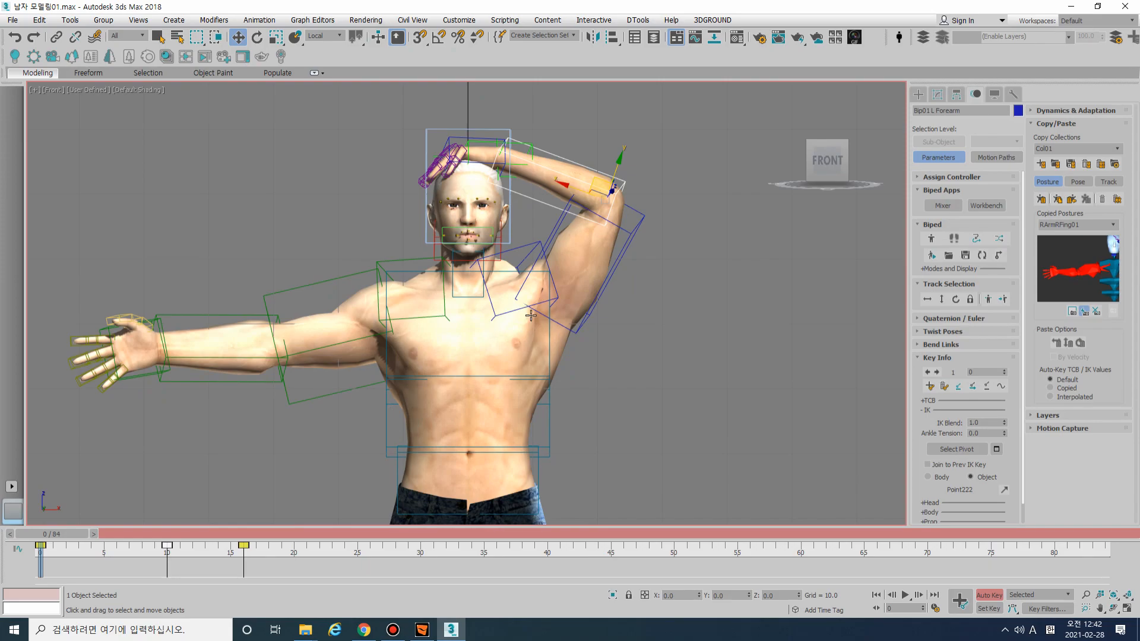
Step: Play the animation without the Biped shown to check the left hand's hold on the head, and return to frame 0
left_click(645, 256)
scroll(673, 257, "down", 2)
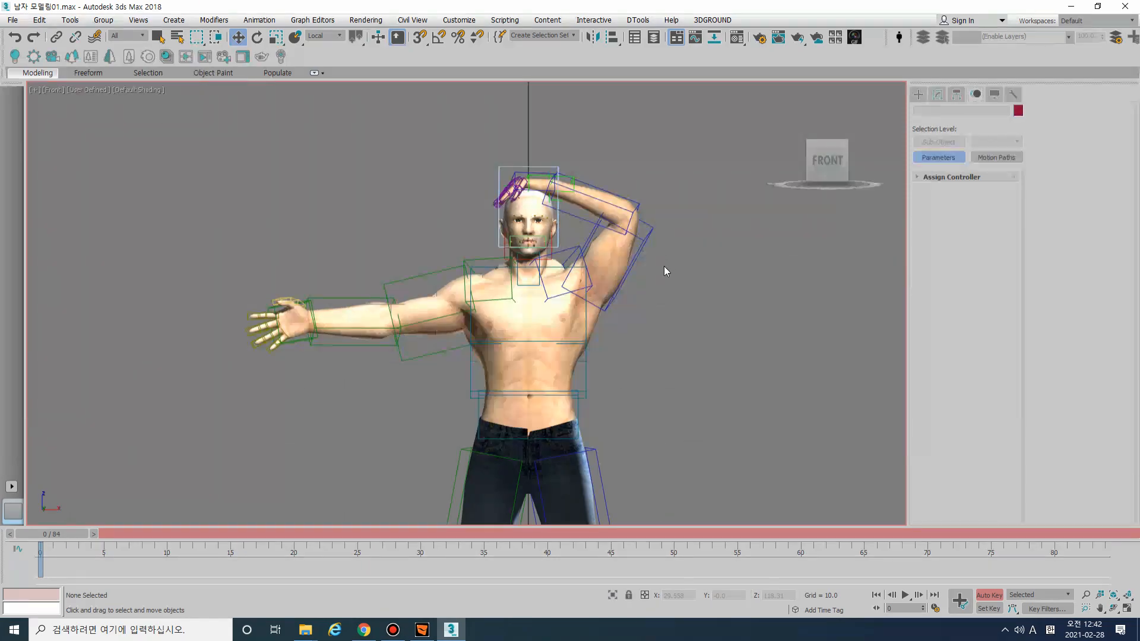
key("/")
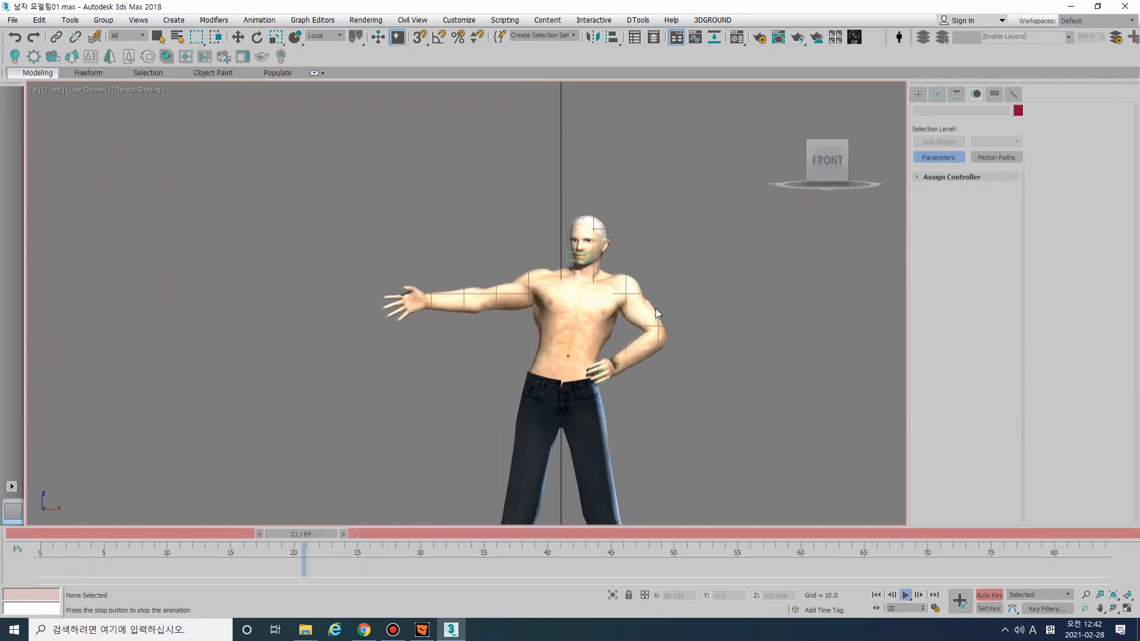
left_click(40, 533)
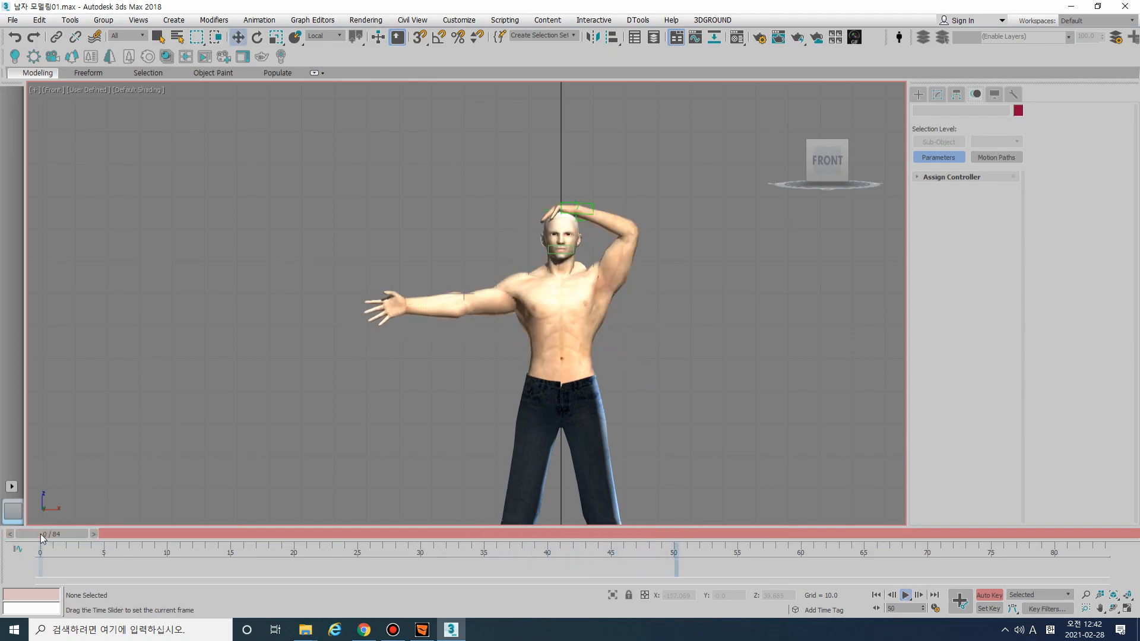
mouse_move(41, 533)
left_mouse_down()
mouse_move(208, 525)
mouse_move(36, 528)
left_mouse_up()
Step: Move the point helper away from the head at frame 12 to start an in-between pose for the left hand
key("w")
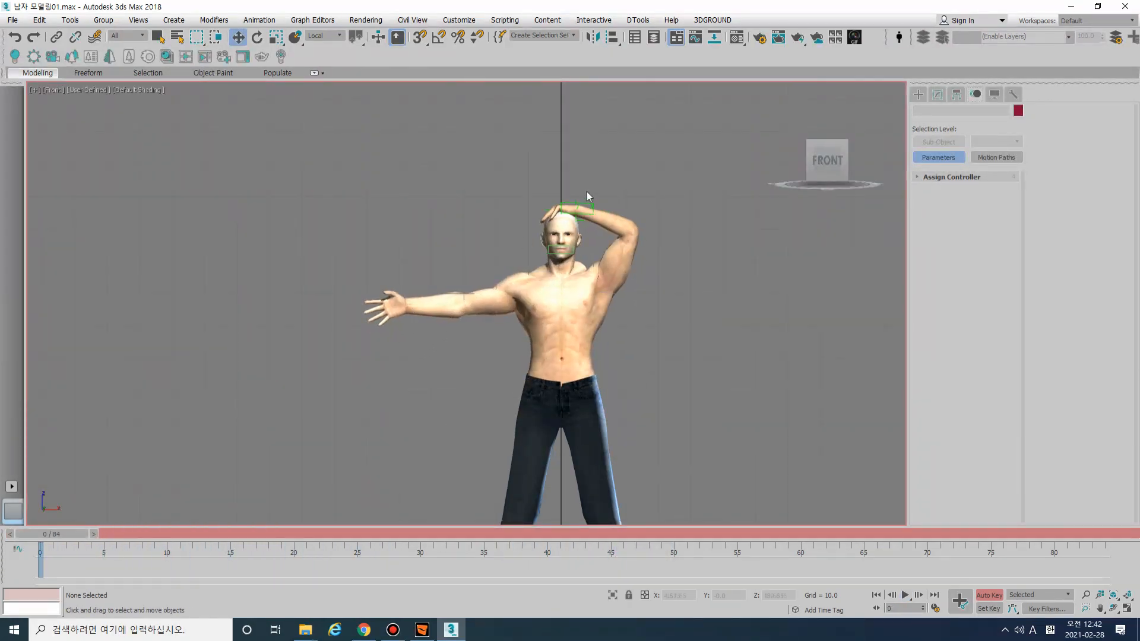
left_click(584, 214)
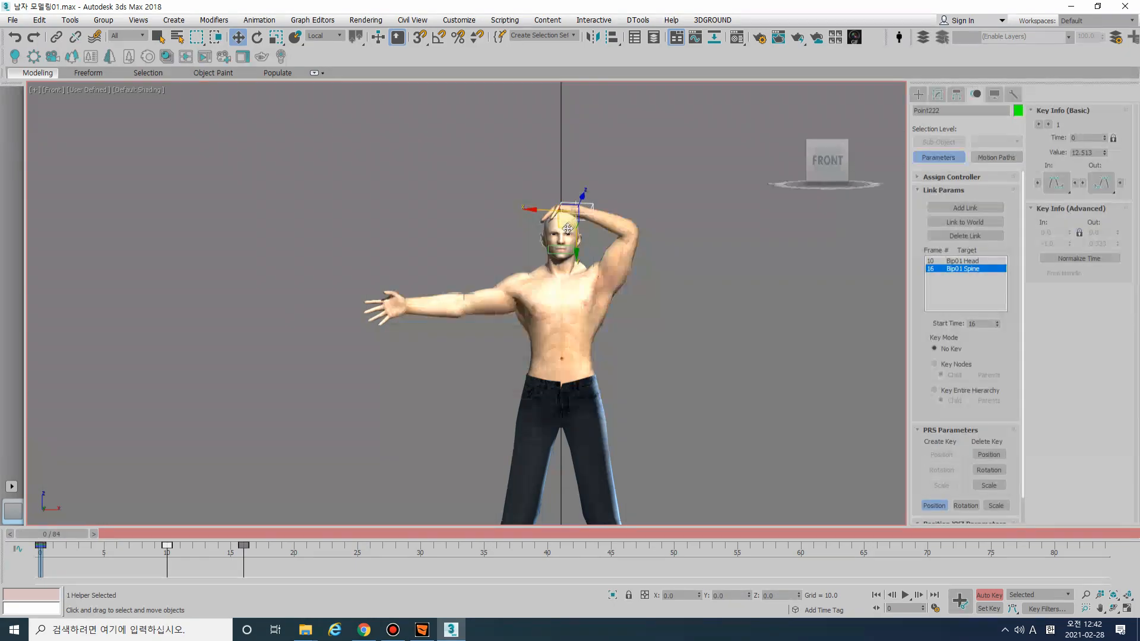
middle_click_drag(619, 333, 601, 306)
mouse_move(93, 537)
left_mouse_down()
mouse_move(213, 548)
mouse_move(165, 552)
mouse_move(191, 547)
left_mouse_up()
key("w")
left_click_drag(564, 225, 610, 273)
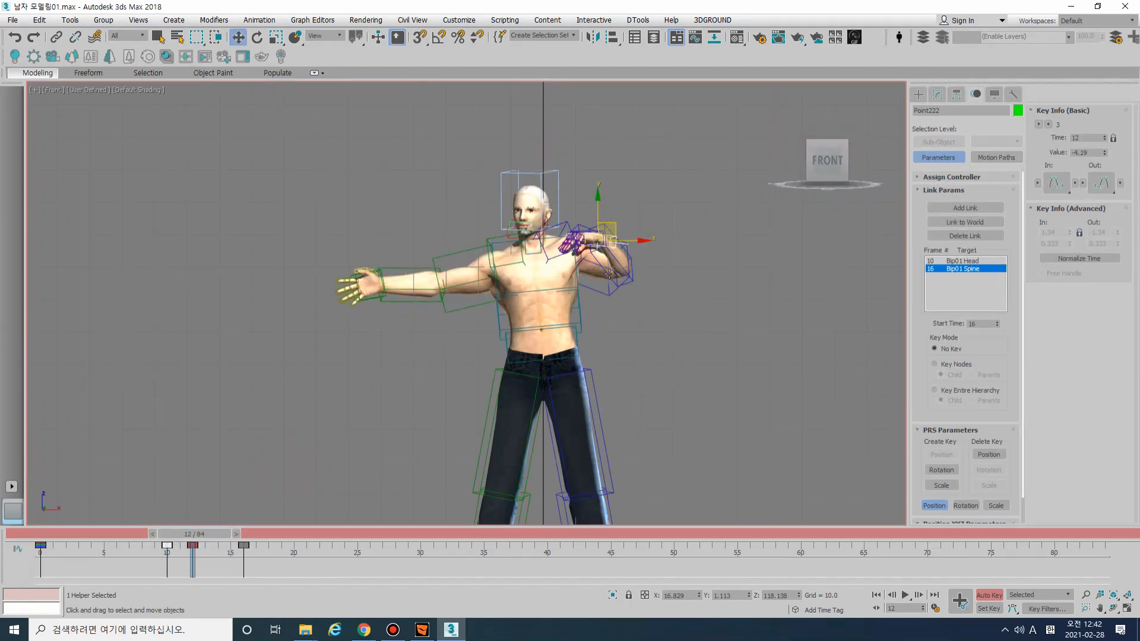
Step: Move the point helper farther out and down from the left shoulder at frame 12 and rotate it to turn the hand
left_click(595, 287)
key("e")
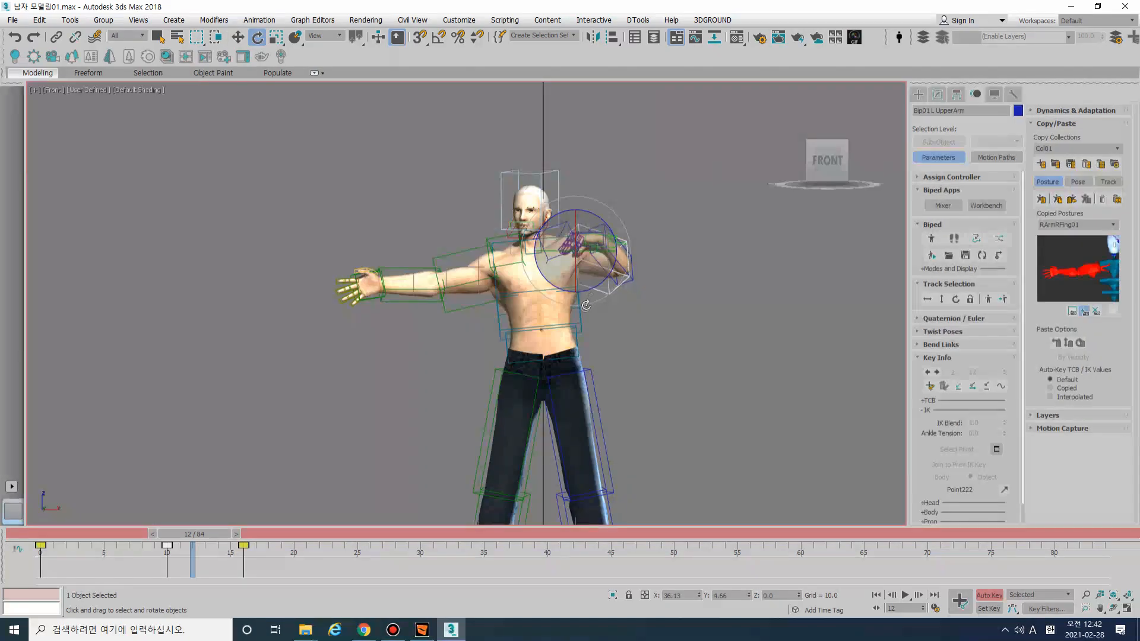
scroll(639, 245, "up", 2)
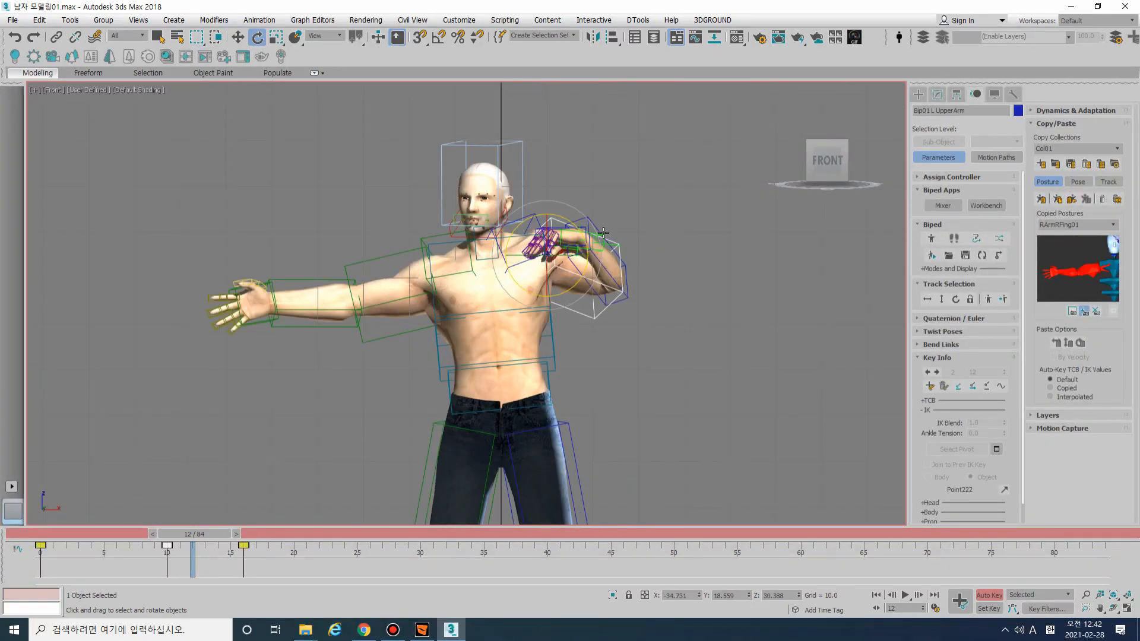
left_click(602, 232)
key("w")
left_click_drag(610, 225, 657, 296)
key("e")
key("w")
key("e")
key("e")
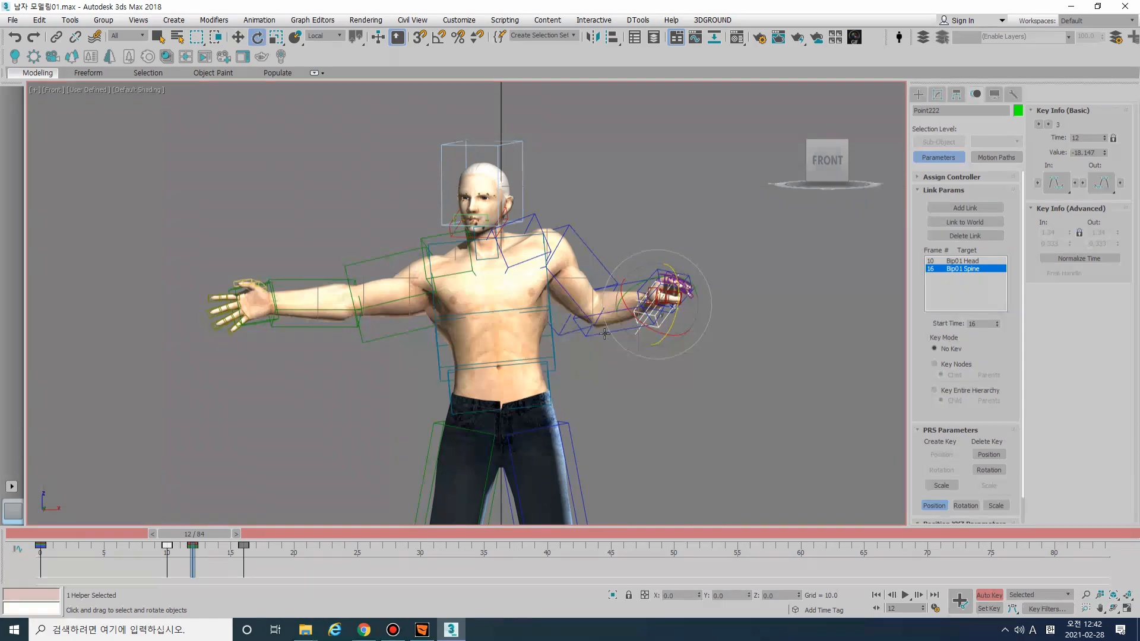
Step: Rotate the left upper arm at frame 12 to raise the elbow, and refine the point helper's rotation before returning to frame 0
left_click(598, 334)
left_click_drag(580, 334, 600, 386)
left_click(649, 332)
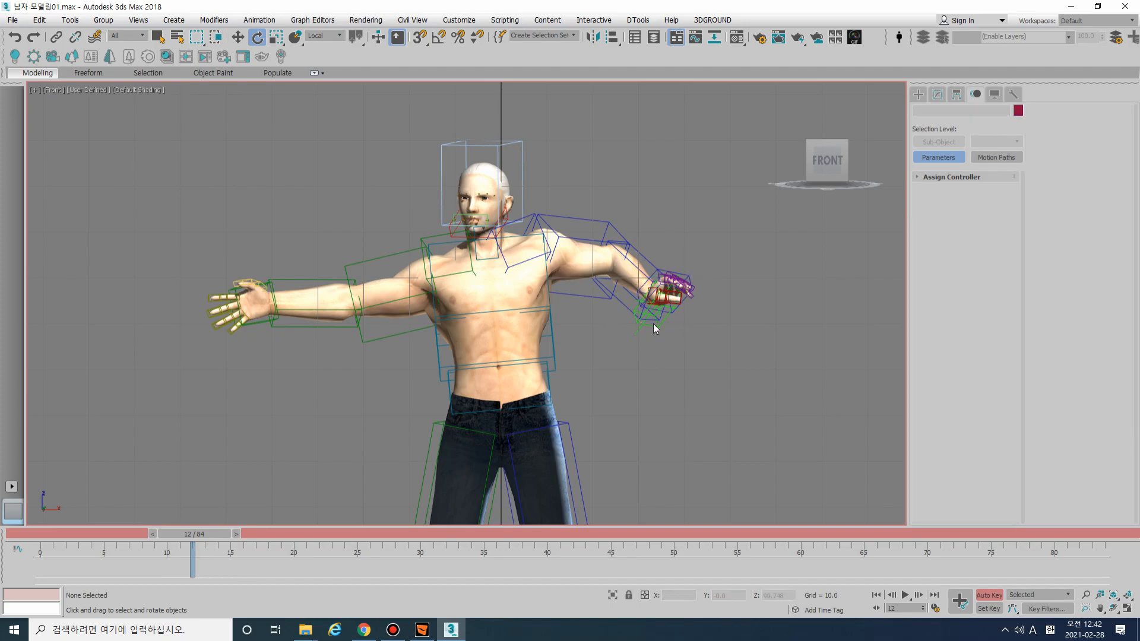
left_click(653, 326)
mouse_move(673, 321)
left_mouse_down()
mouse_move(628, 402)
mouse_move(665, 313)
left_mouse_up()
key("w")
left_click(29, 532)
middle_click_drag(334, 384, 375, 368)
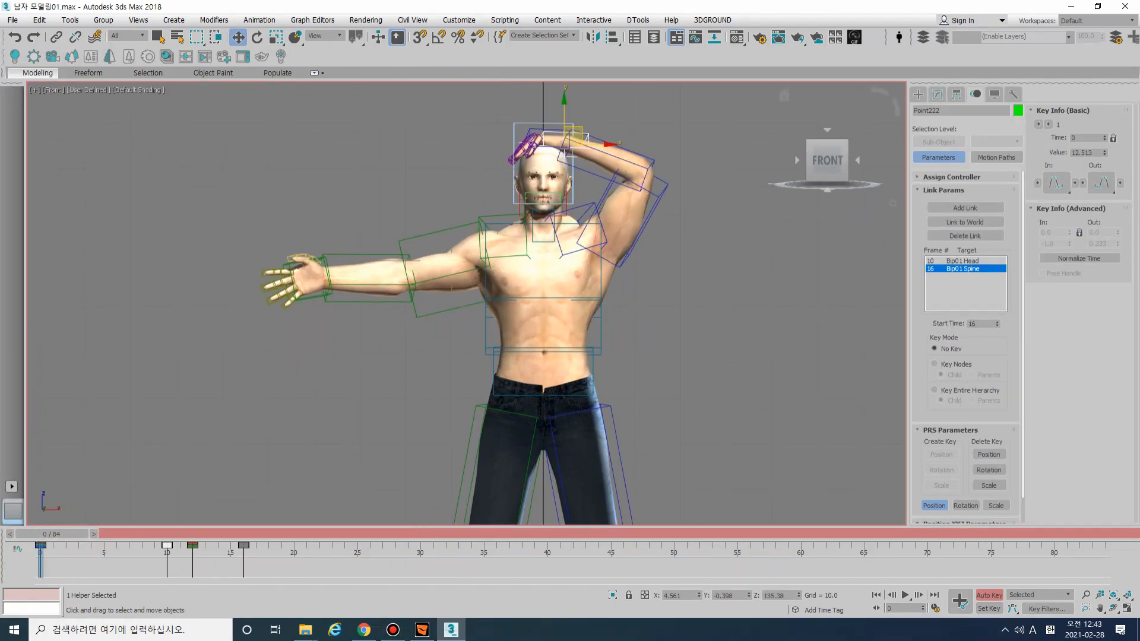